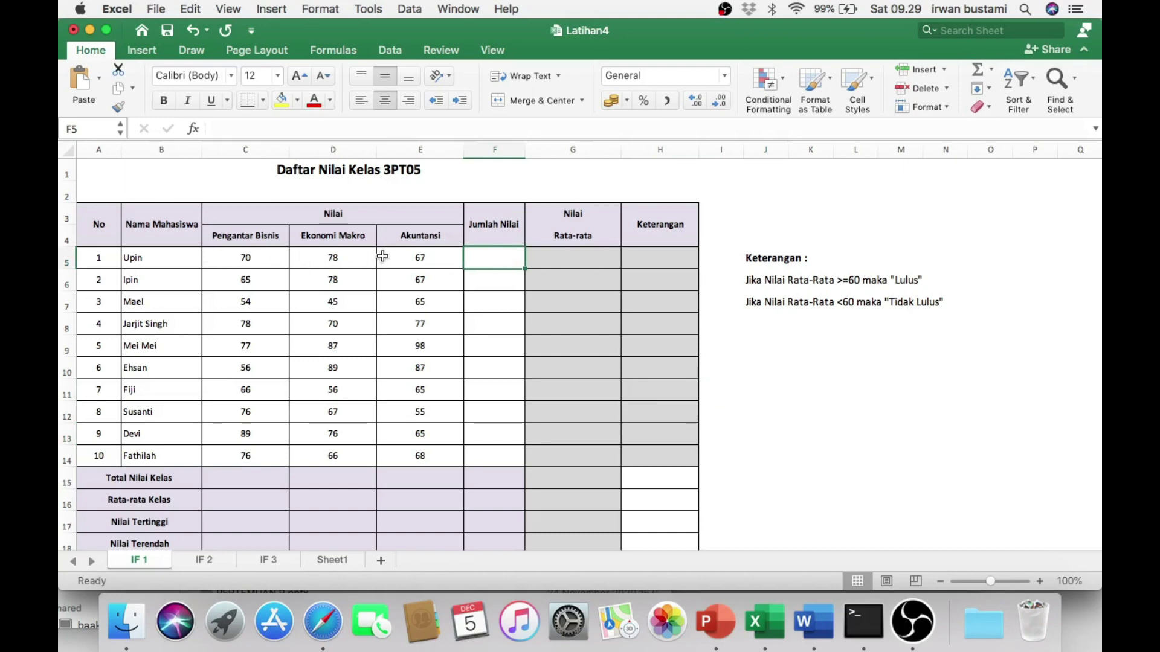
Enter =SUM(C5:E5) as the first student's Jumlah Nilai in F5 and fill the formula down to F14
{"action": "type", "text": "=sum("}
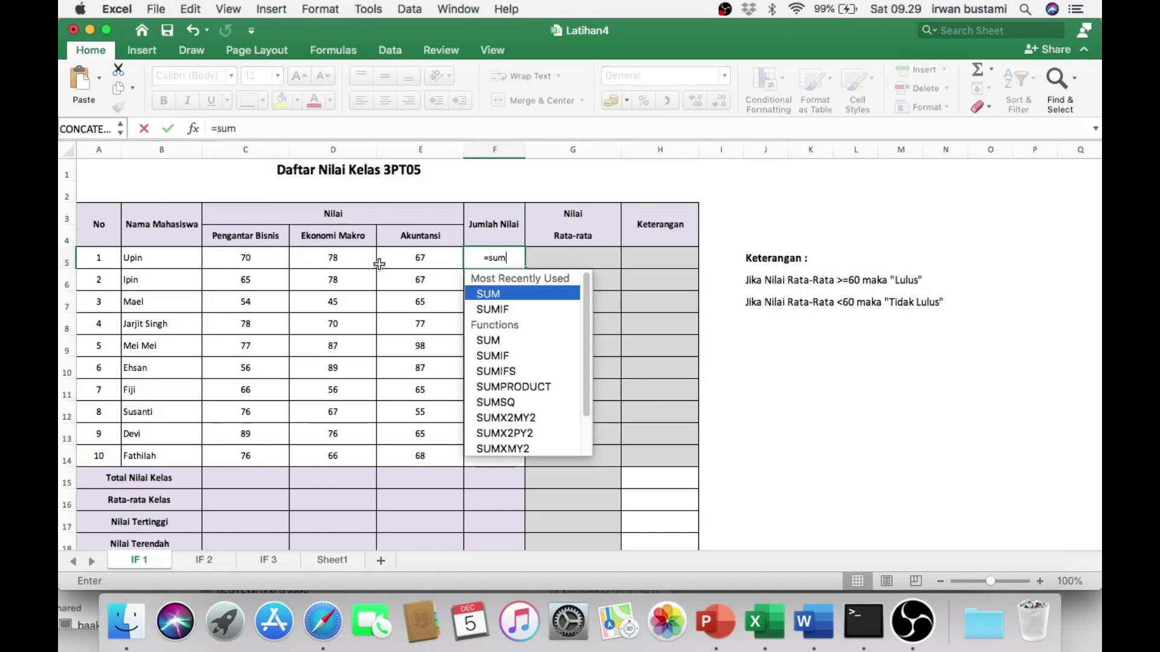
{"action": "left_click", "coordinate": [239, 253]}
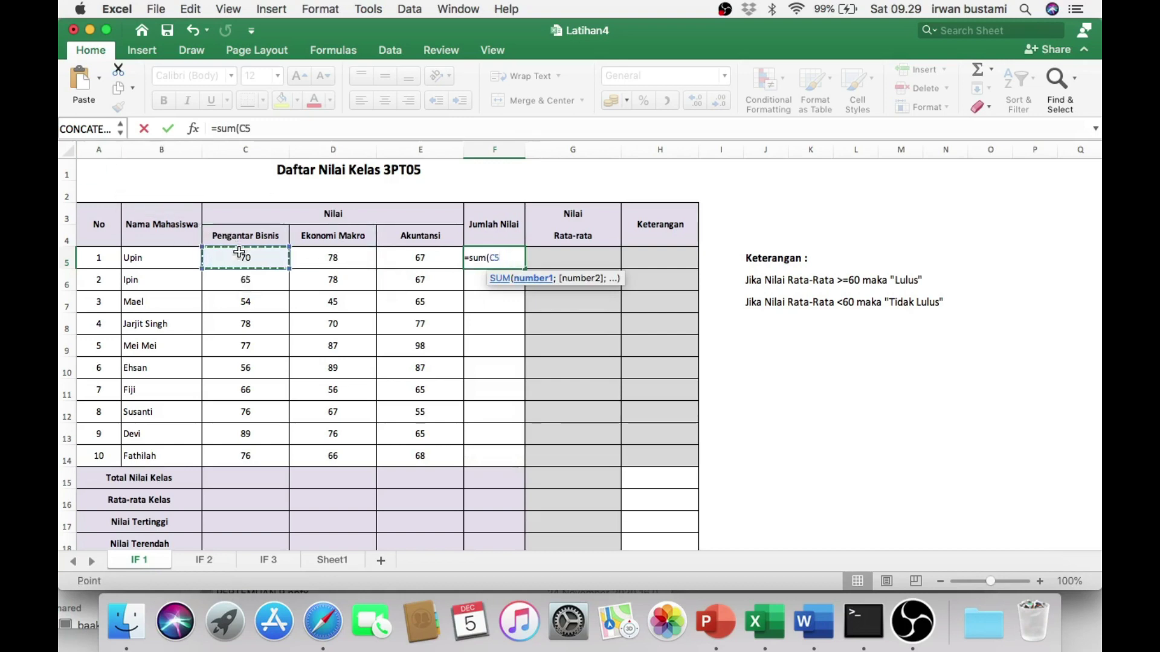
{"action": "key", "text": "shift+Right"}
{"action": "key", "text": "shift+Right"}
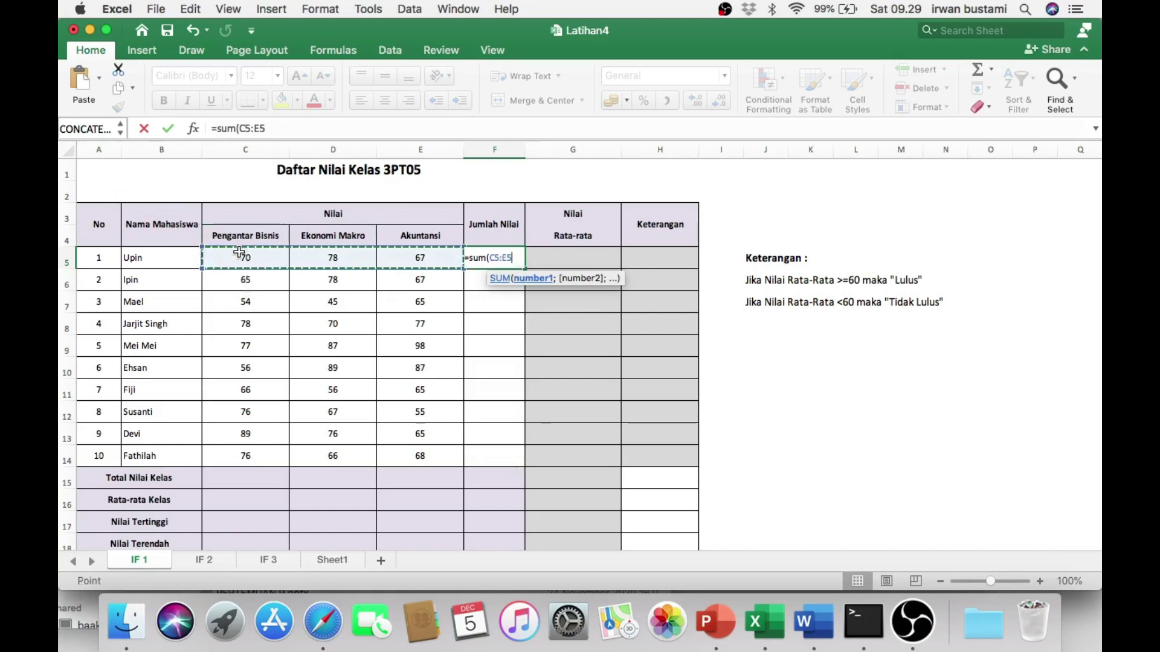
{"action": "type", "text": ")"}
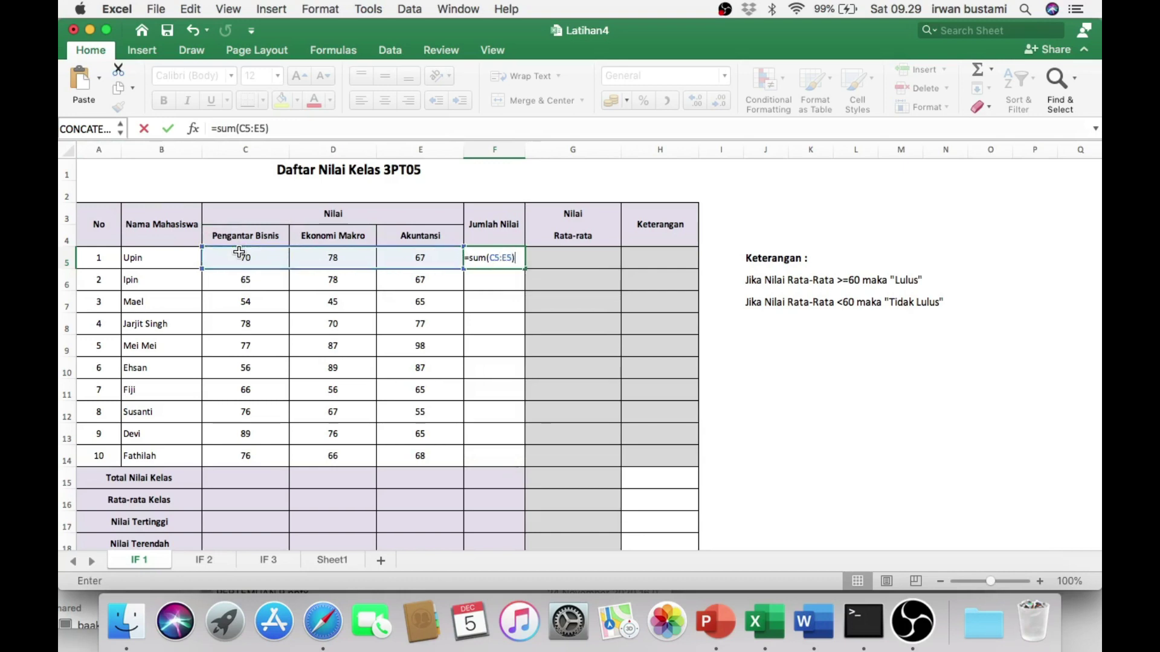
{"action": "key", "text": "Return"}
{"action": "left_click", "coordinate": [491, 259]}
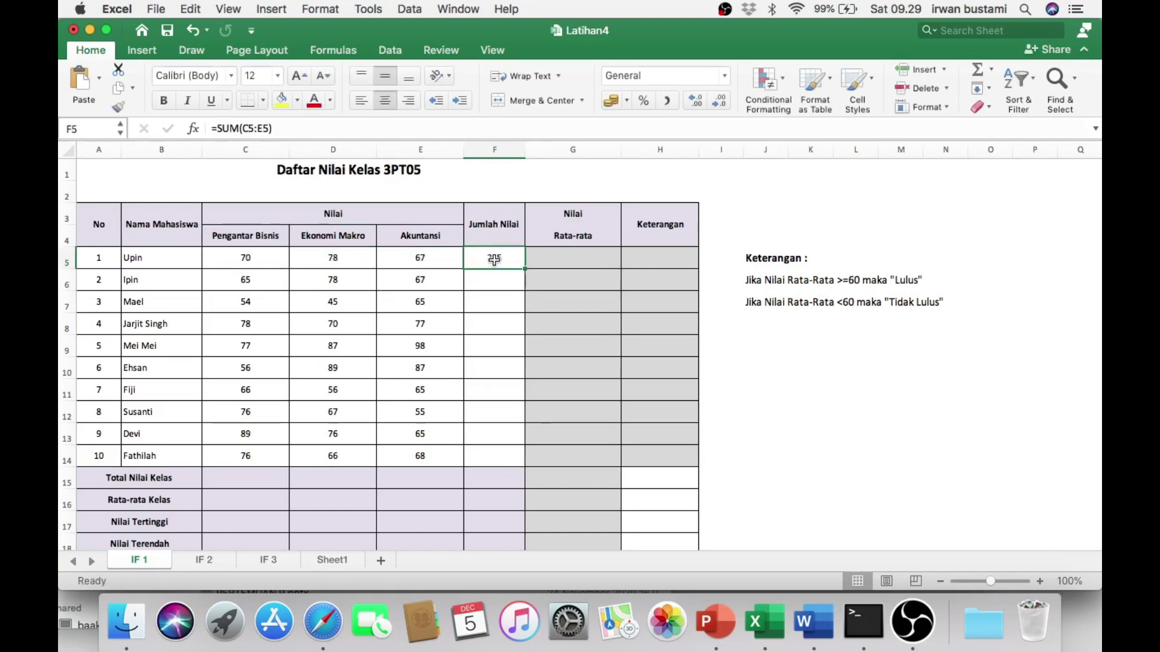
{"action": "left_click_drag", "start_coordinate": [525, 269], "coordinate": [502, 462]}
Enter =AVERAGE(C5:E5) as the first student's Nilai Rata-rata in G5 and fill the formula down to G14
{"action": "left_click", "coordinate": [588, 261]}
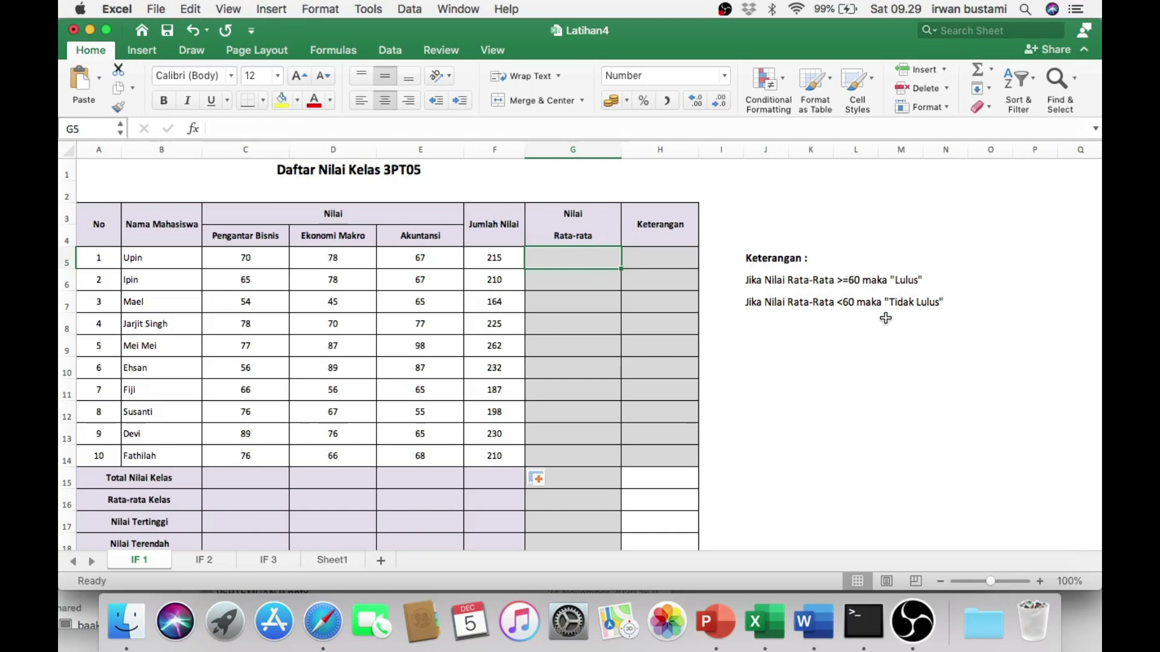
{"action": "type", "text": "=a"}
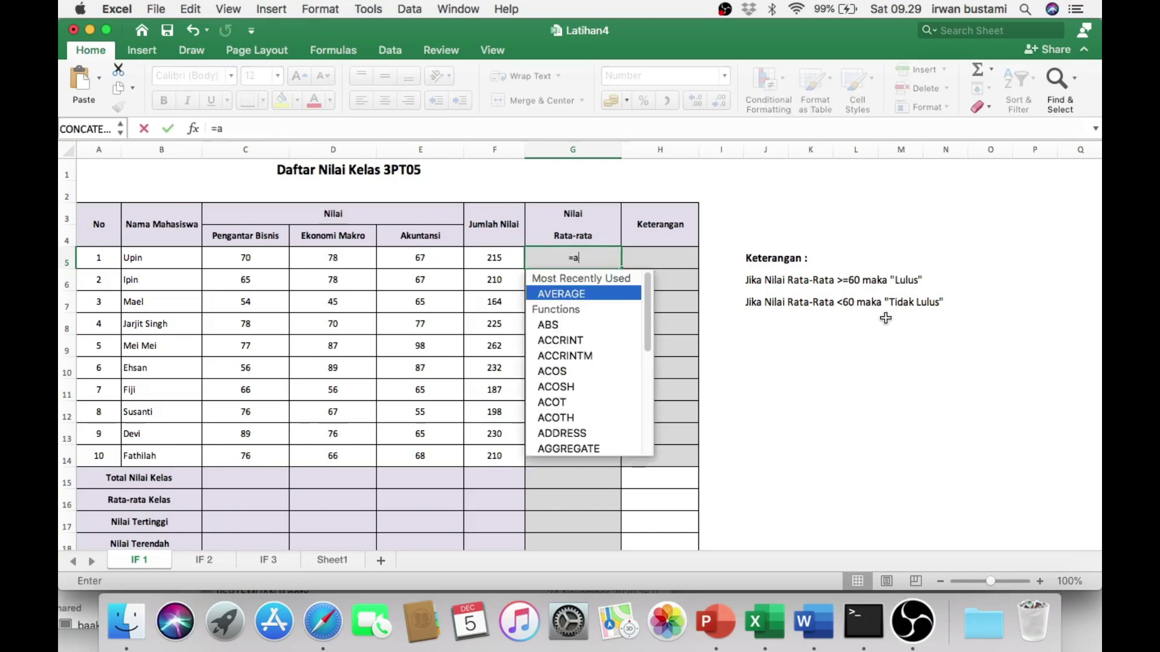
{"action": "type", "text": "vera"}
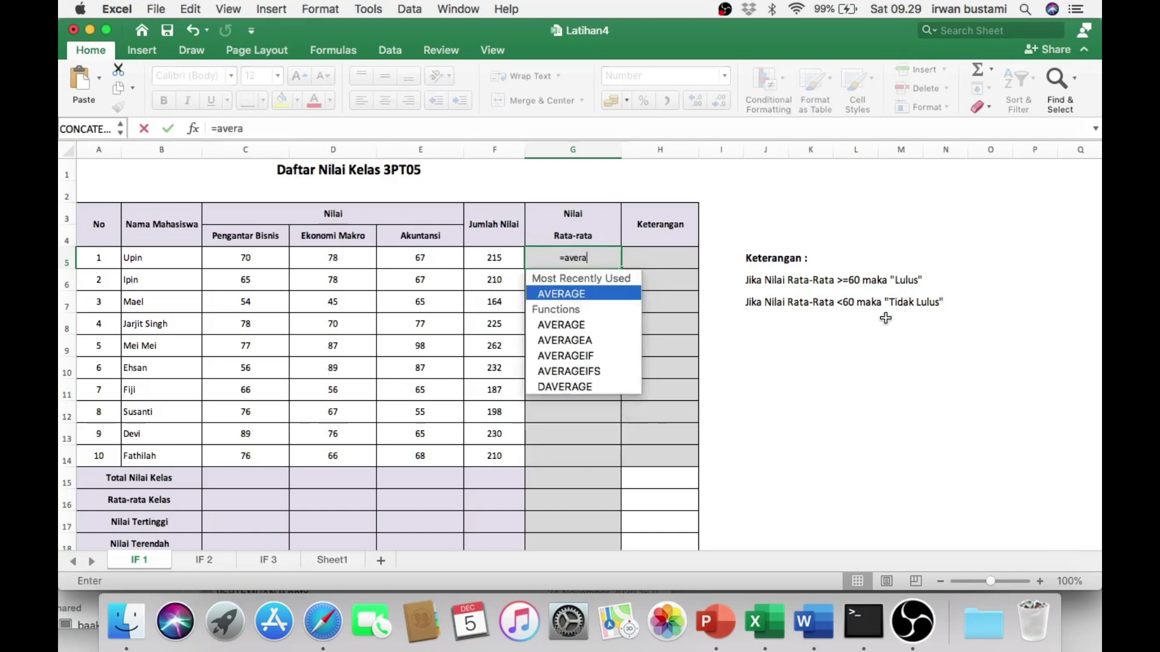
{"action": "type", "text": "ge("}
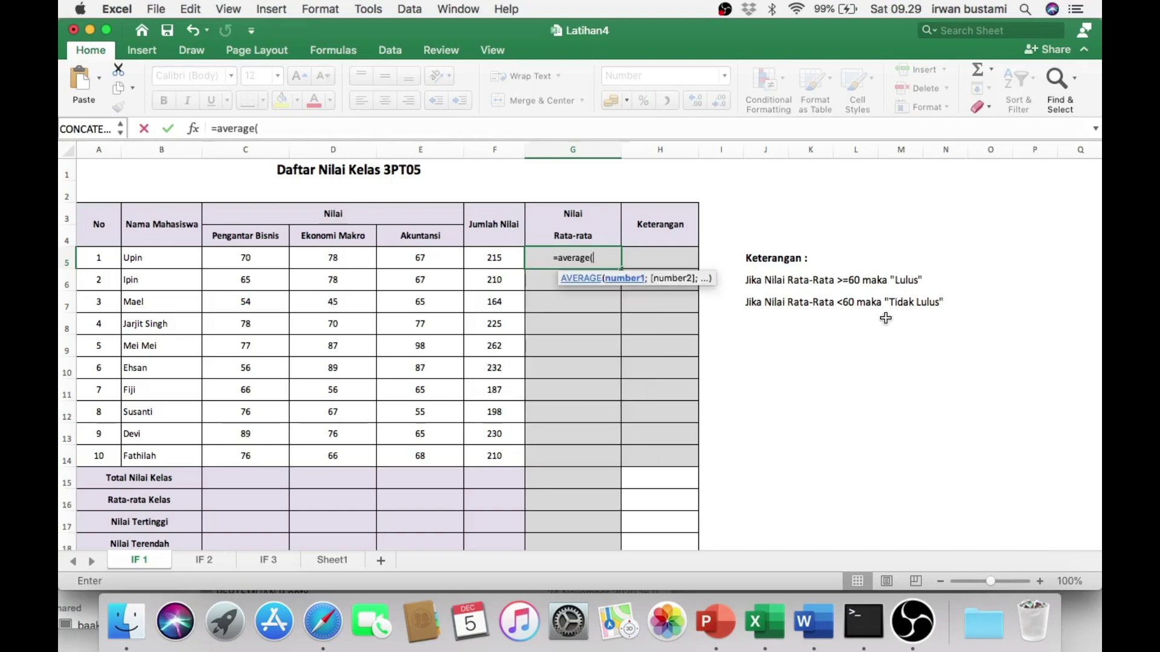
{"action": "left_click", "coordinate": [244, 258]}
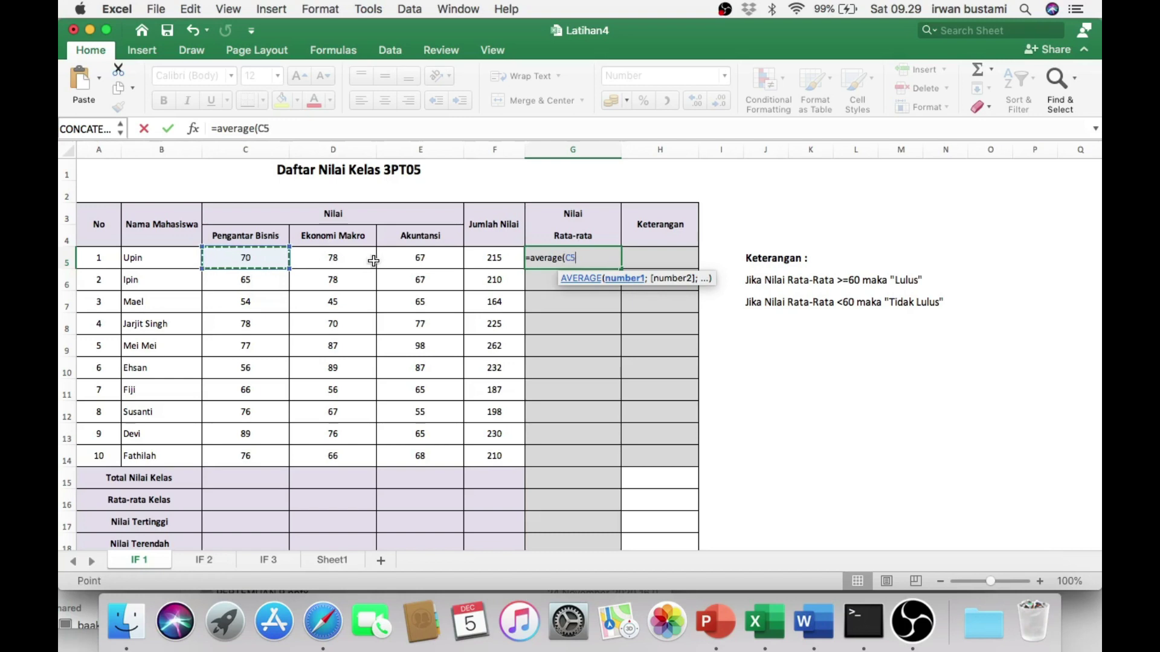
{"action": "left_click", "coordinate": [420, 260], "text": "shift"}
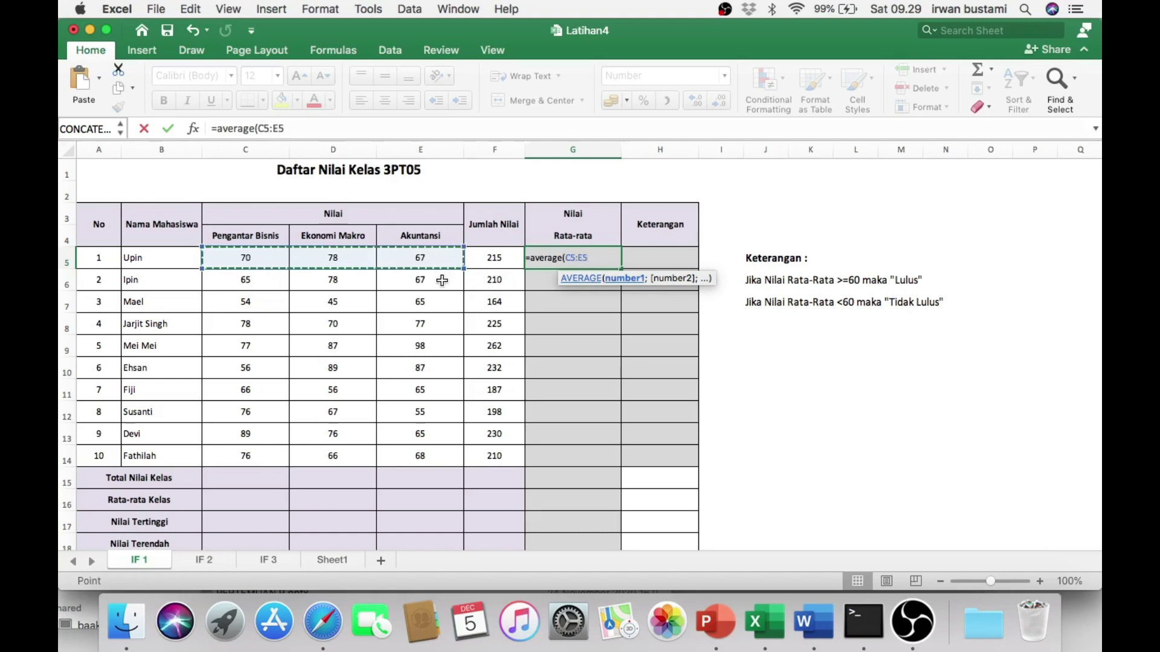
{"action": "type", "text": ")"}
{"action": "key", "text": "Return"}
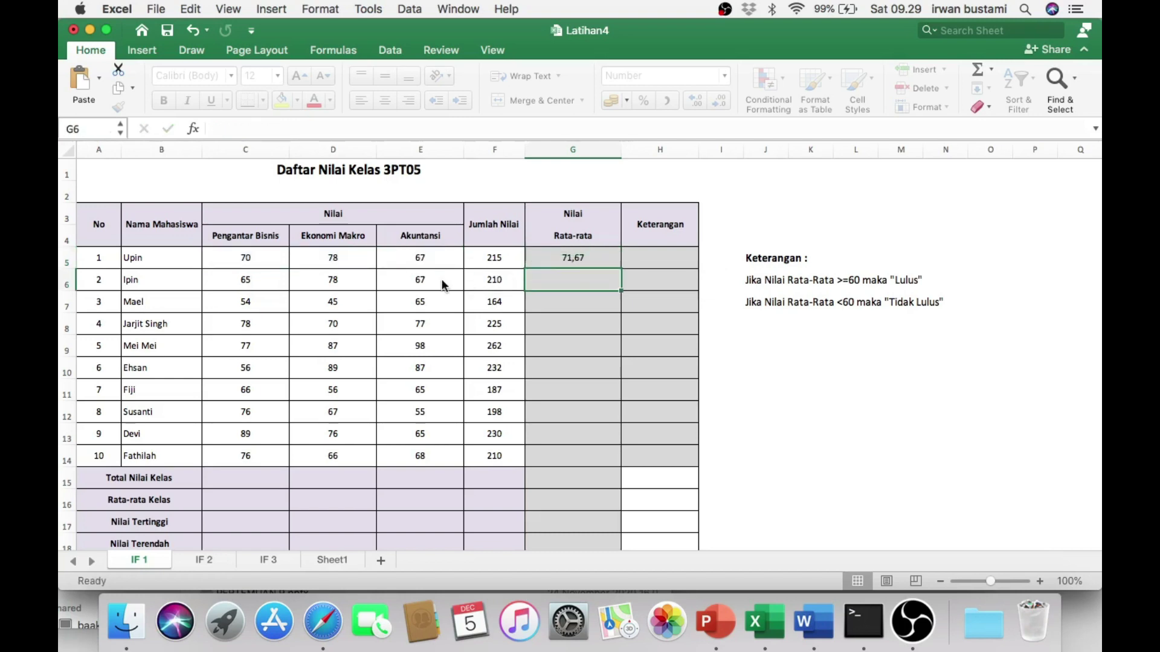
{"action": "left_click", "coordinate": [546, 261]}
{"action": "left_click_drag", "start_coordinate": [619, 268], "coordinate": [613, 462]}
{"action": "left_click", "coordinate": [766, 388]}
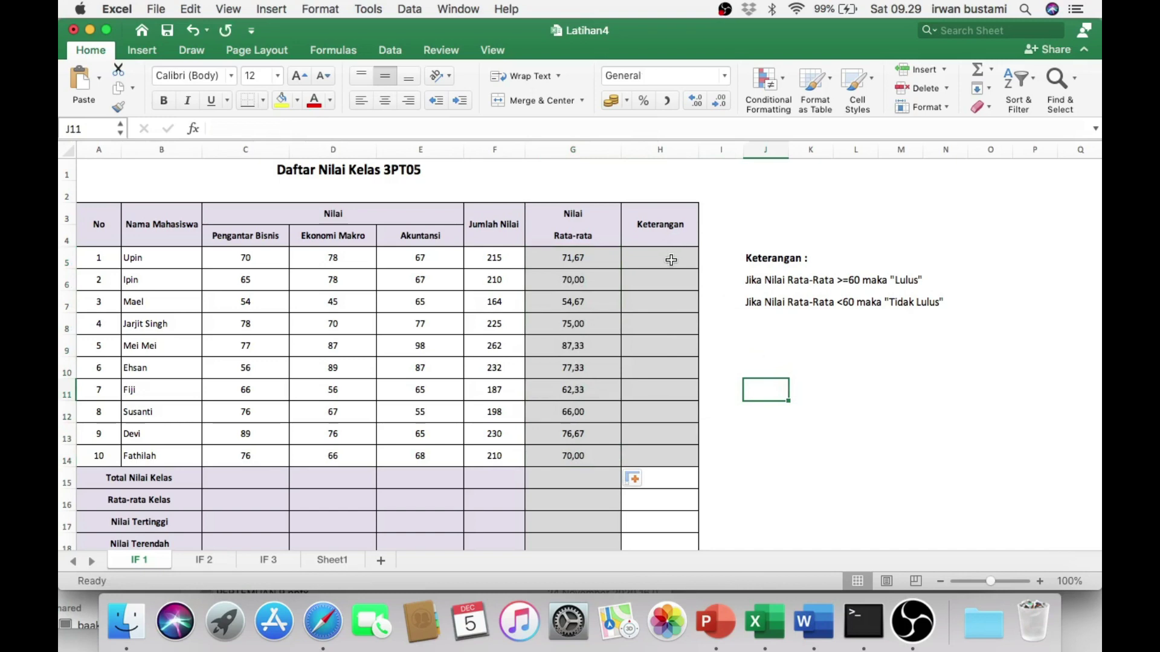
Enter =IF(G5>=60;"Lulus";"tidak lulus") in H5 to grade the first student by the listed criteria
{"action": "left_click", "coordinate": [671, 260]}
{"action": "left_click", "coordinate": [804, 305]}
{"action": "left_click", "coordinate": [824, 280]}
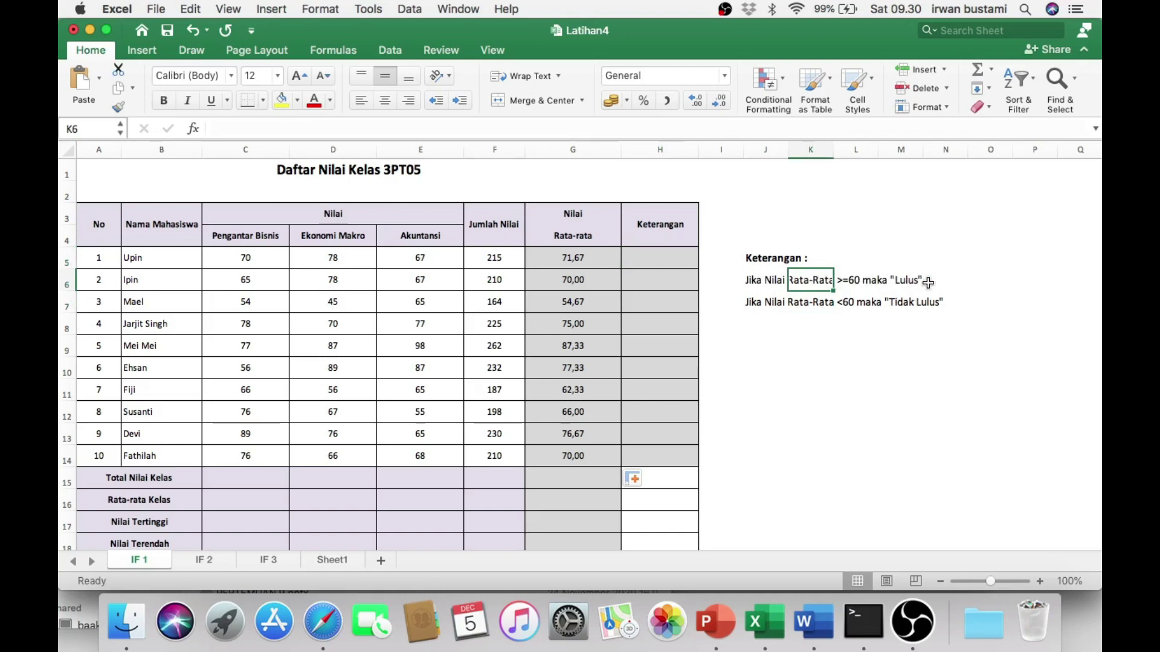
{"action": "left_click", "coordinate": [792, 305]}
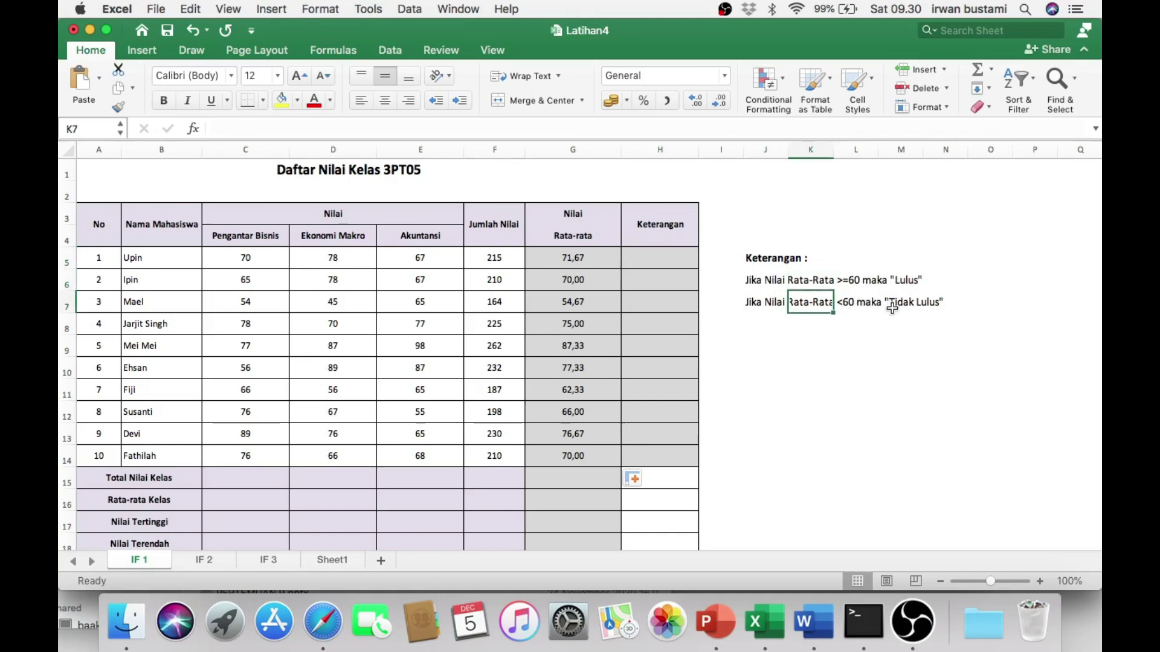
{"action": "left_click", "coordinate": [671, 259]}
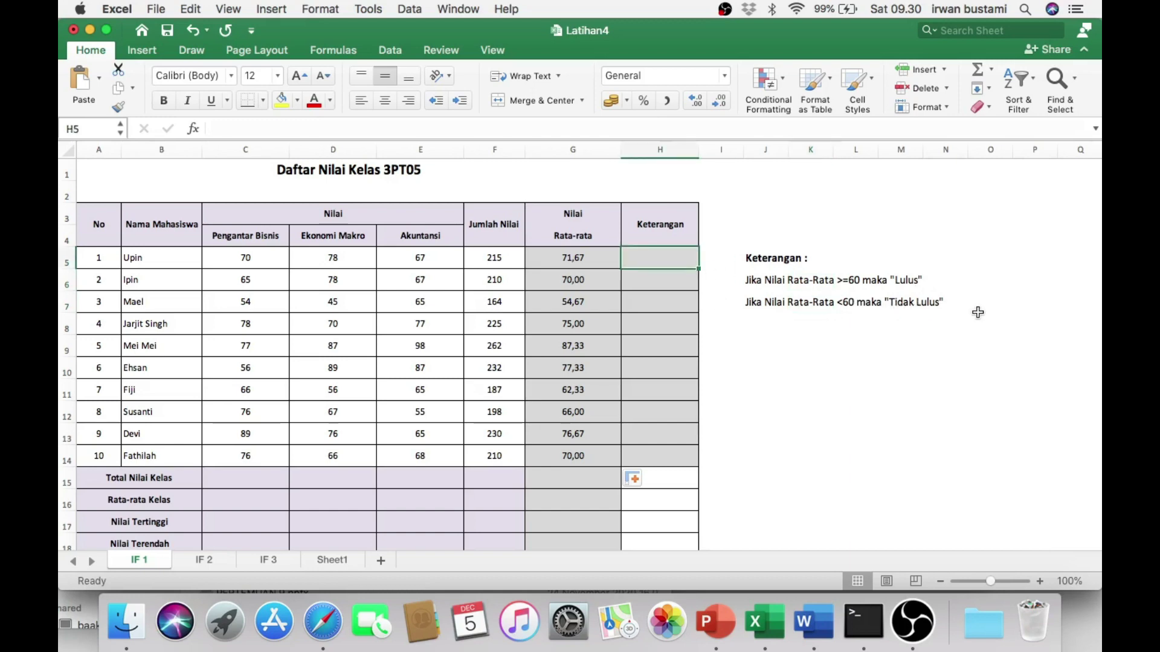
{"action": "type", "text": "="}
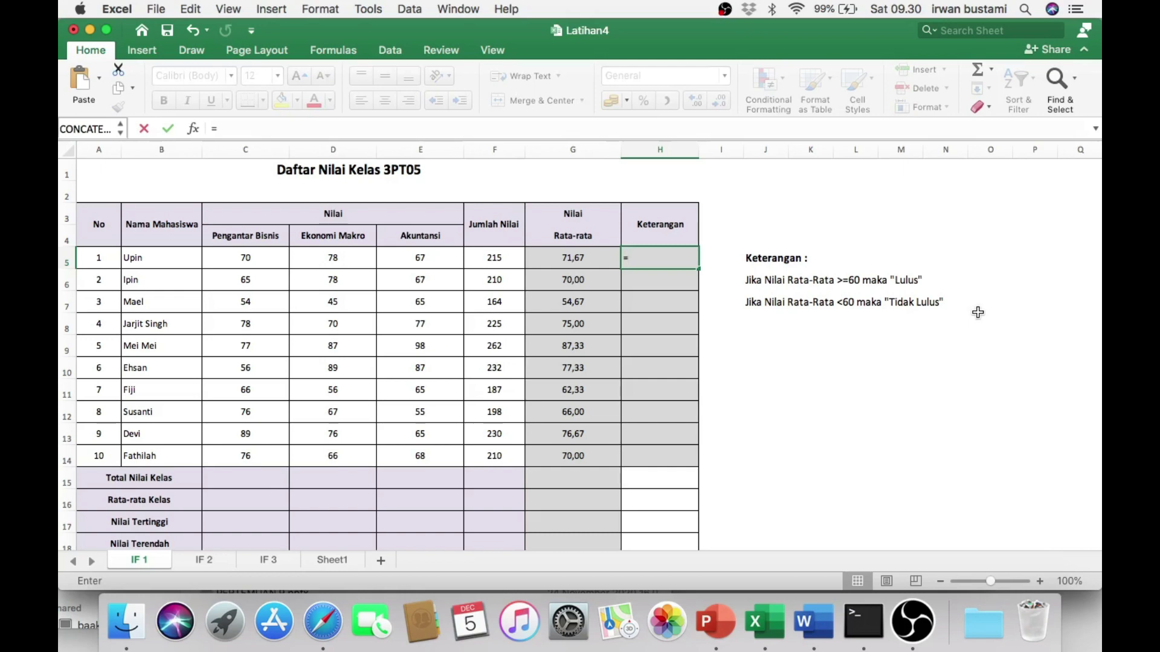
{"action": "type", "text": "if("}
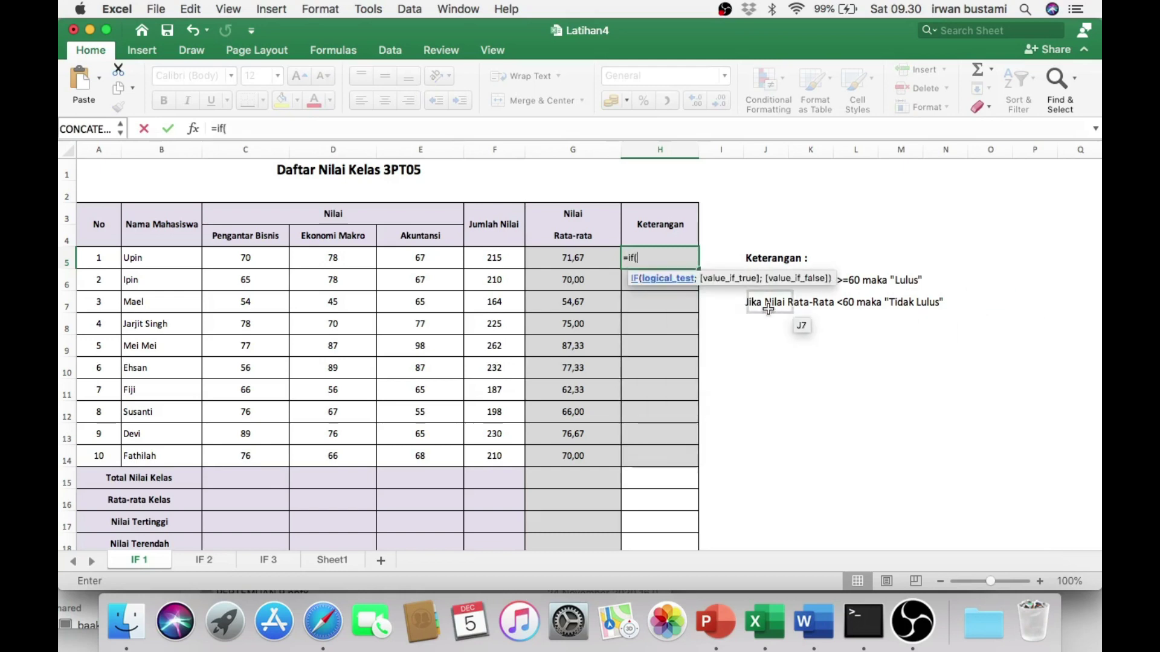
{"action": "left_click", "coordinate": [596, 260]}
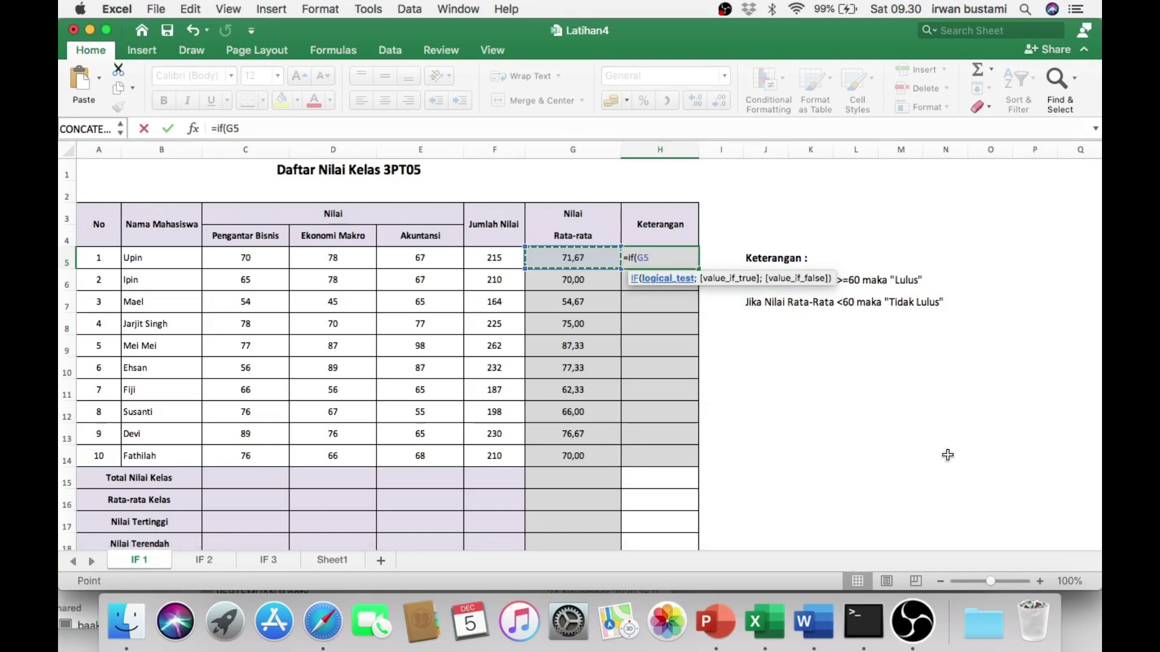
{"action": "type", "text": ">="}
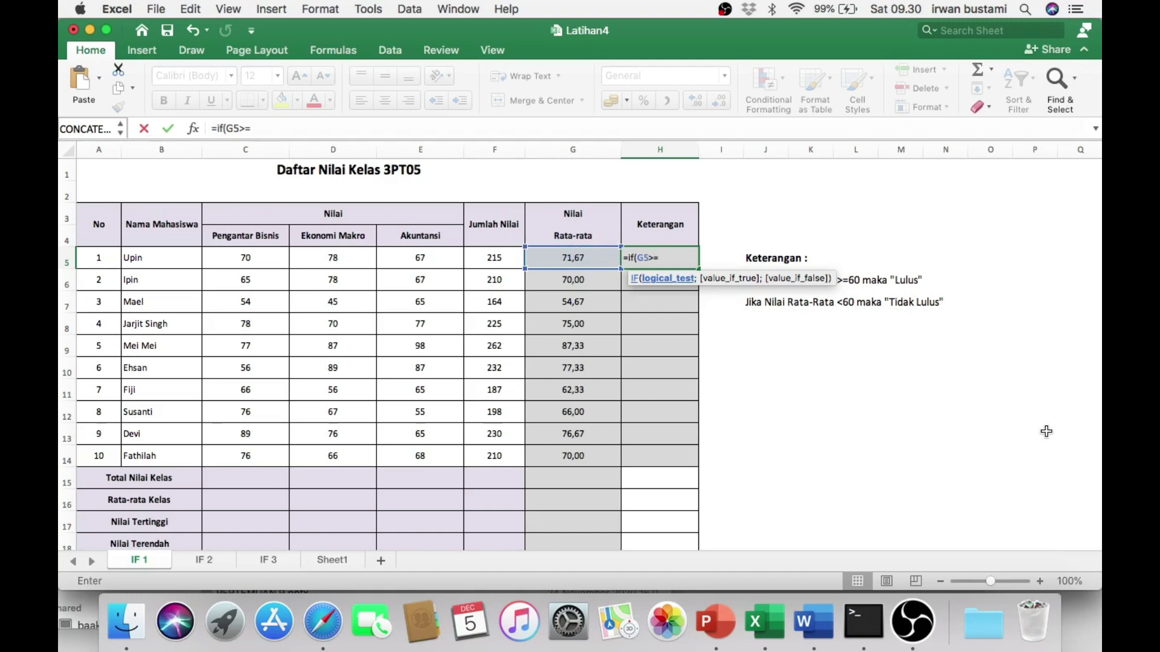
{"action": "type", "text": "60;\"Lul"}
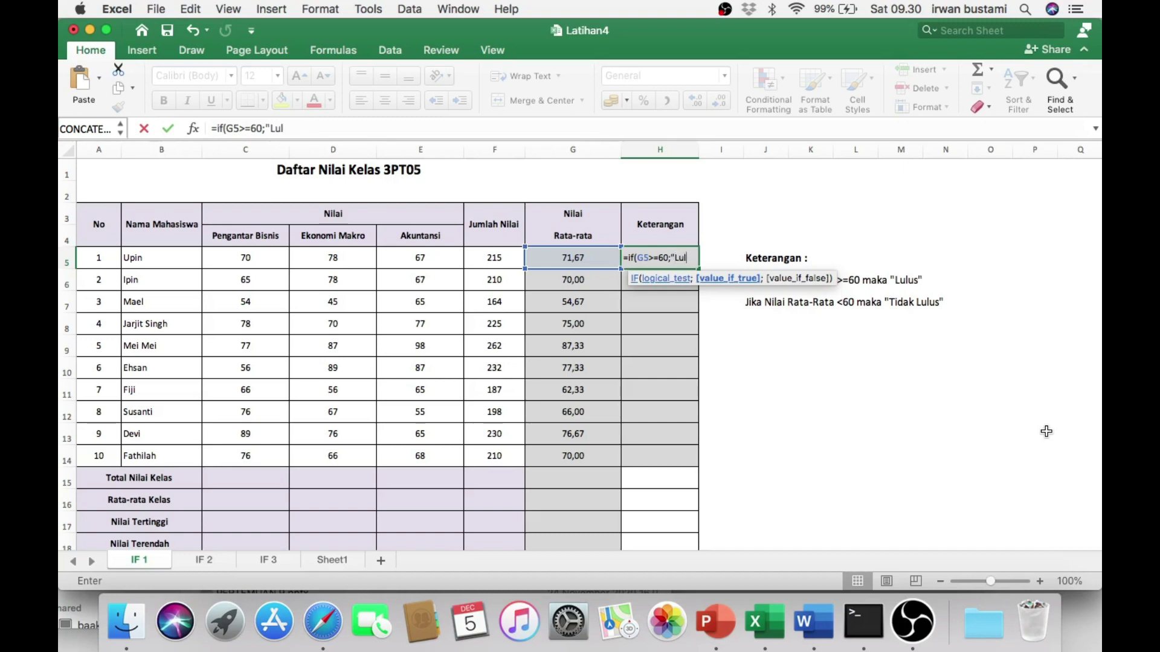
{"action": "type", "text": "us\""}
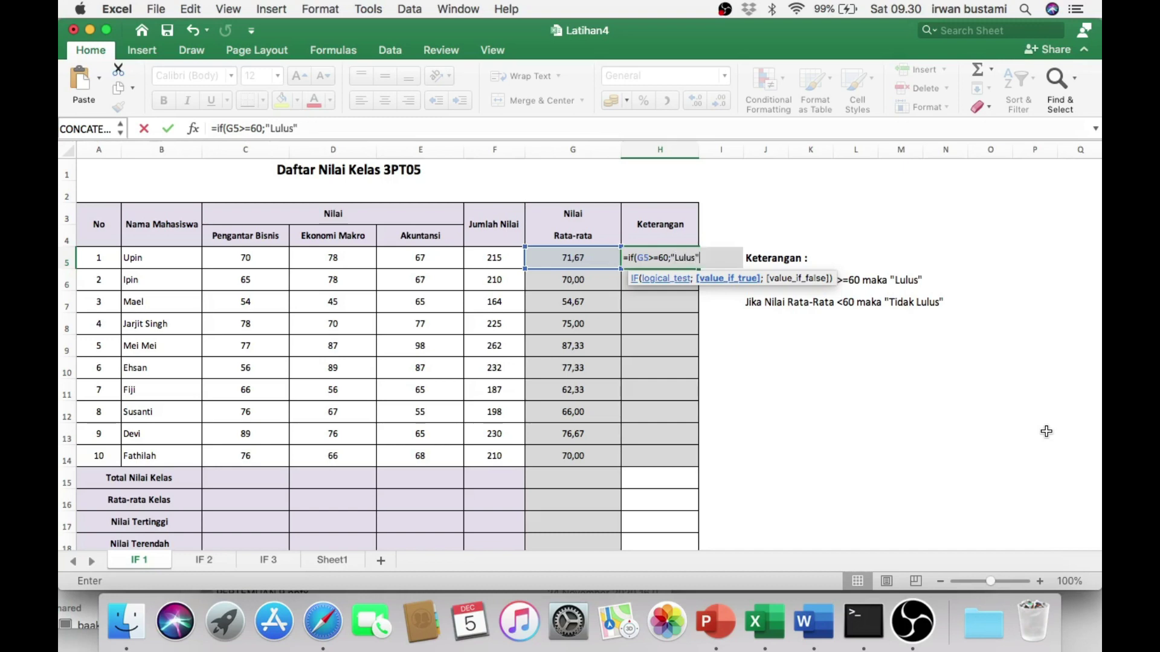
{"action": "type", "text": ";"}
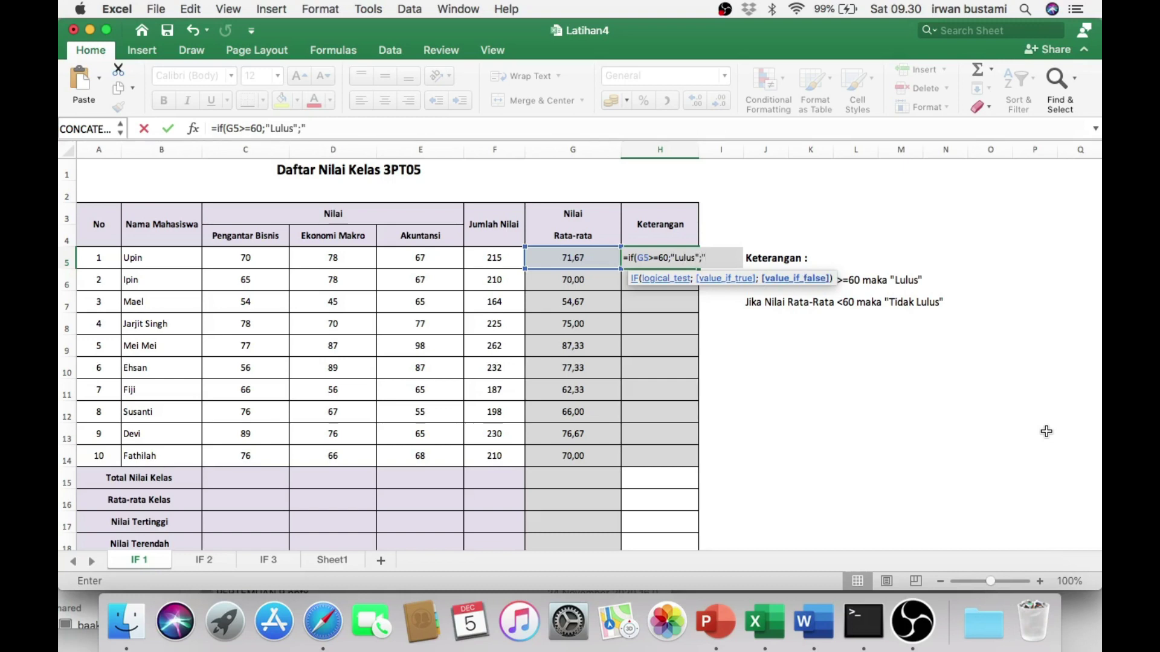
{"action": "type", "text": "\"tidak lulus"}
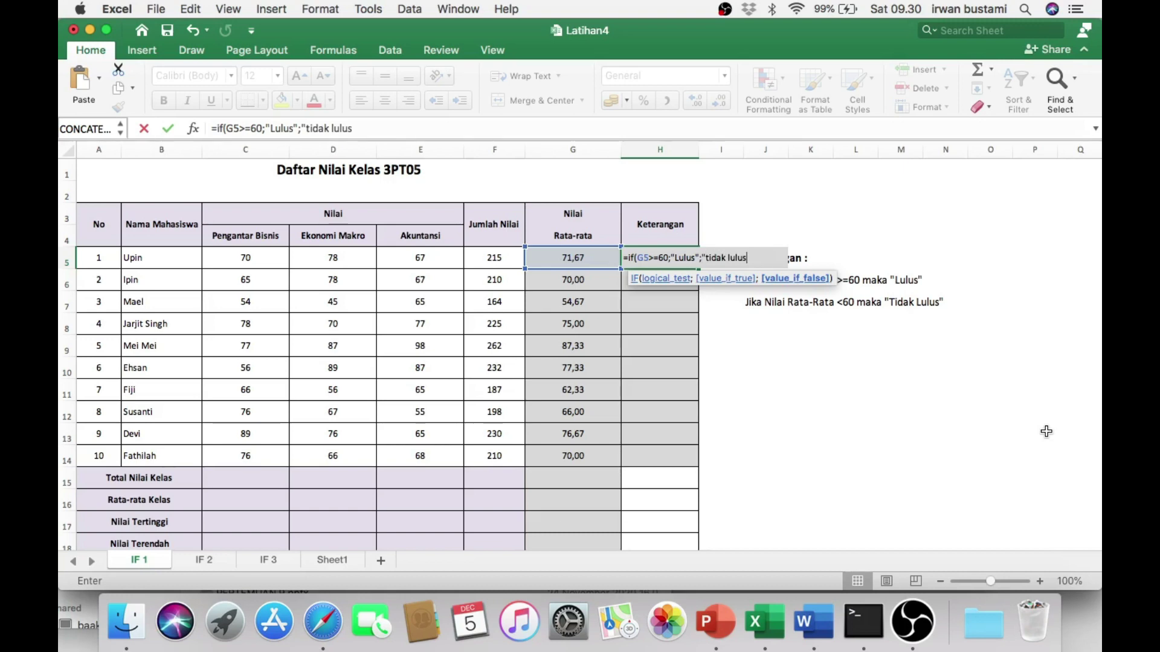
{"action": "type", "text": "\")"}
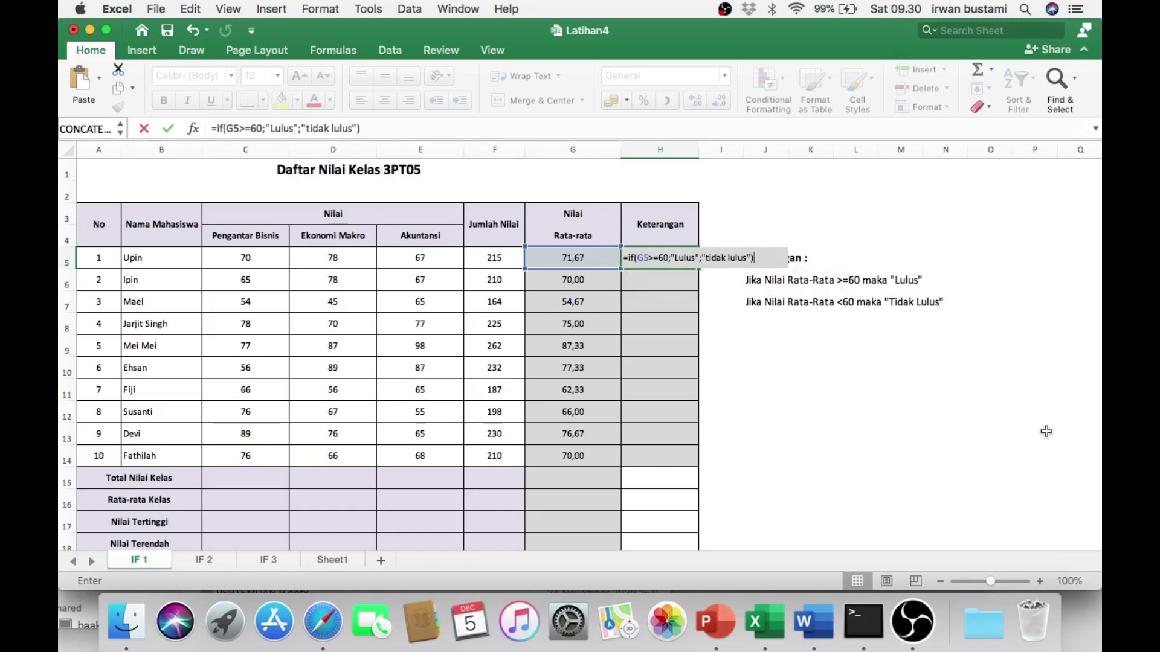
{"action": "key", "text": "Return"}
Fill the pass/fail formula from H5 down through H14 for the remaining students
{"action": "left_click", "coordinate": [679, 254]}
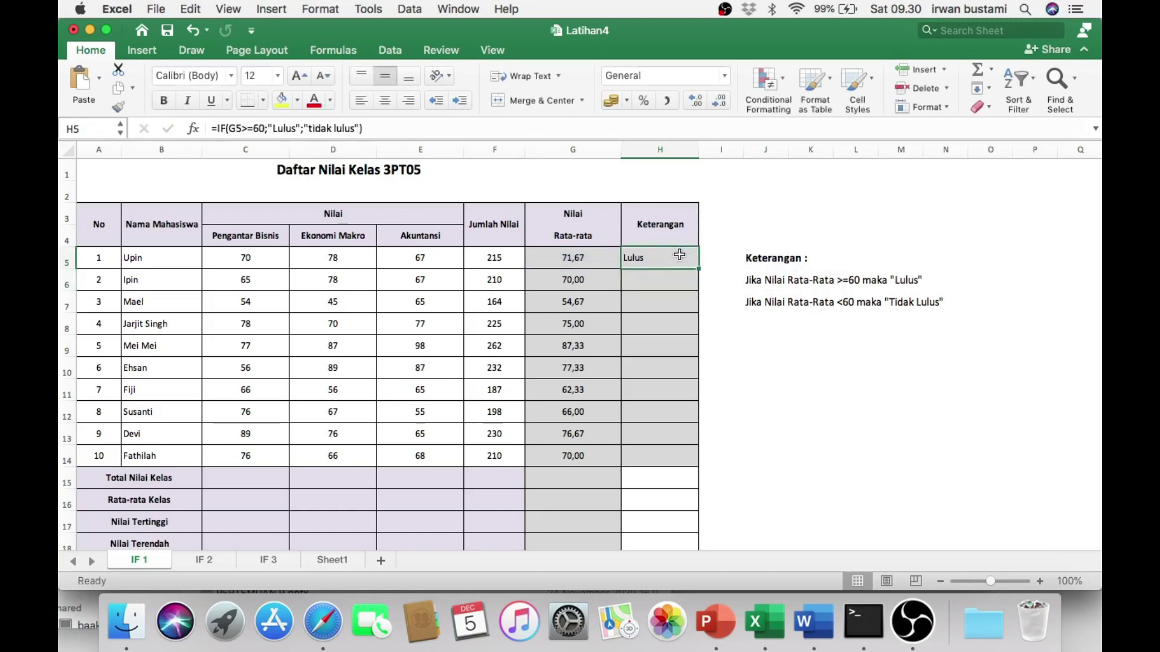
{"action": "left_click_drag", "start_coordinate": [697, 270], "coordinate": [677, 464]}
{"action": "left_click", "coordinate": [798, 343]}
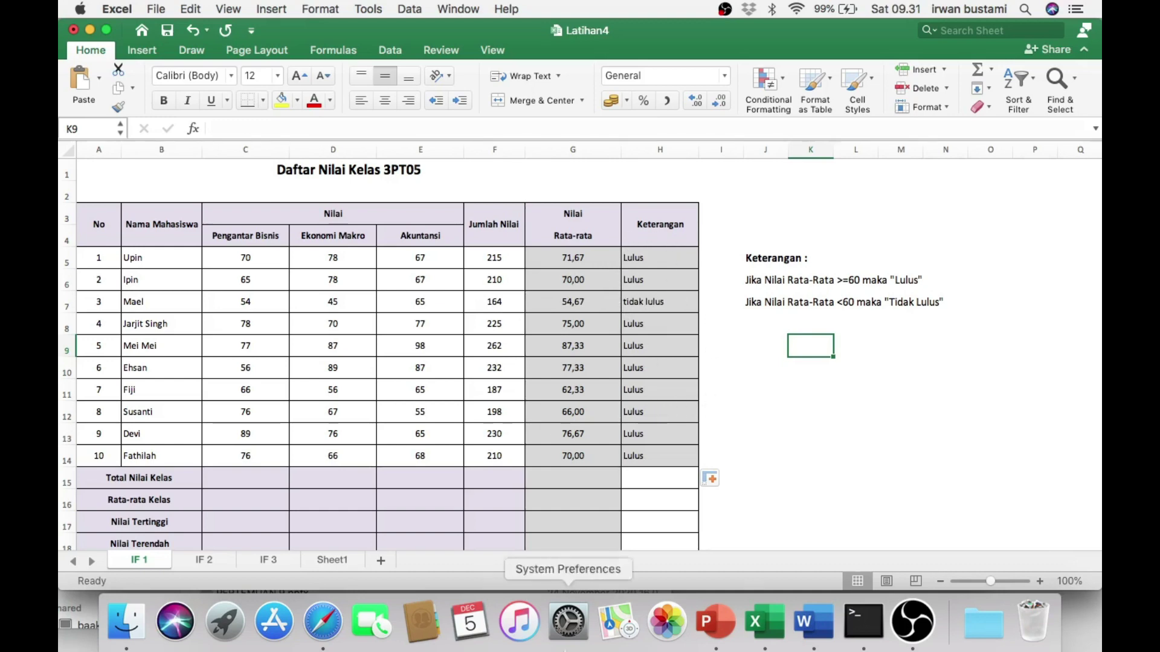
Switch to the PERTEMUAN 10 presentation in PowerPoint and show slide 6 with the employee bonus exercise
{"action": "left_click", "coordinate": [717, 622]}
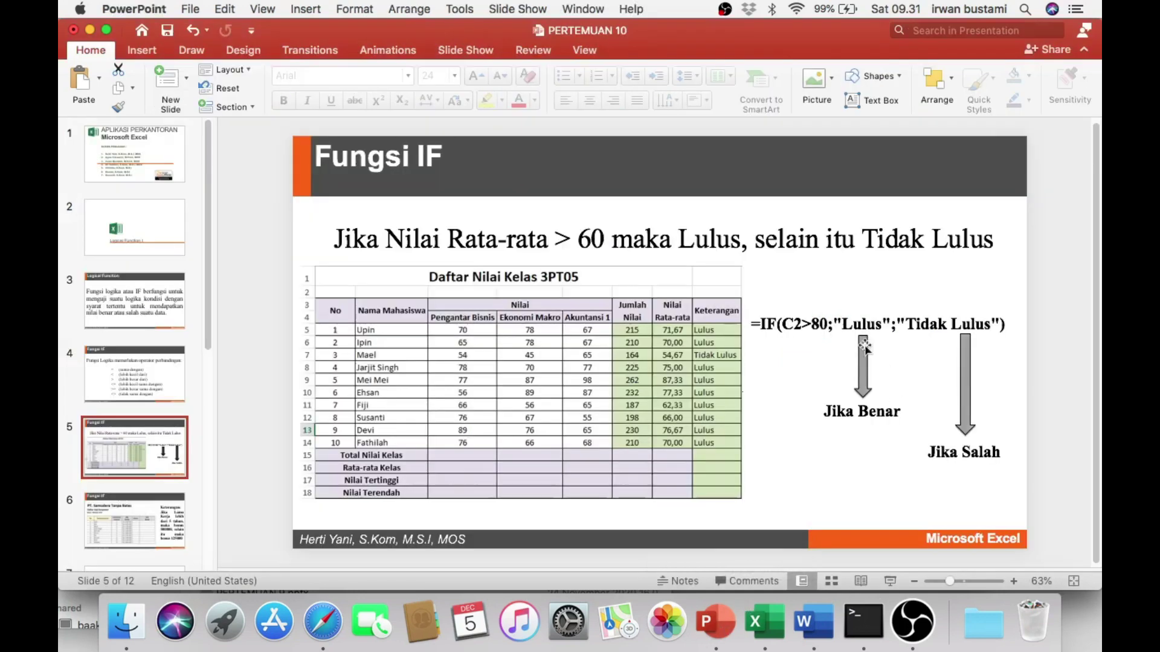
{"action": "left_click", "coordinate": [134, 523]}
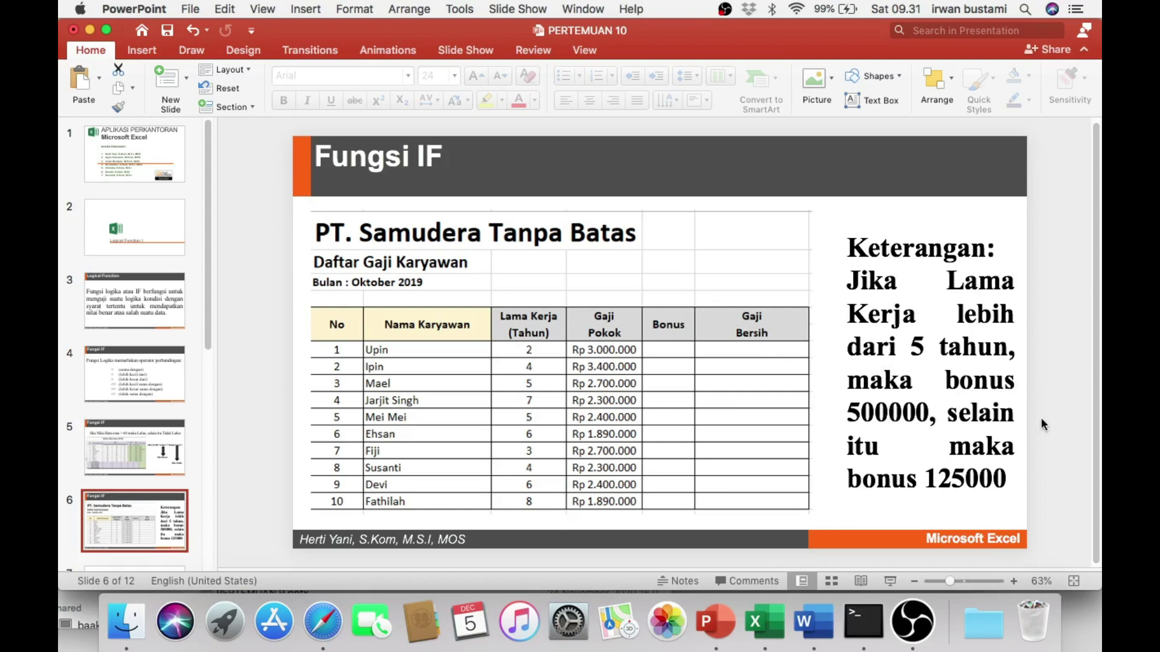
Switch back to the Latihan4 workbook in Excel, open Sheet1 and select the first employee's bonus cell E2
{"action": "left_click", "coordinate": [766, 622]}
{"action": "left_click", "coordinate": [332, 560]}
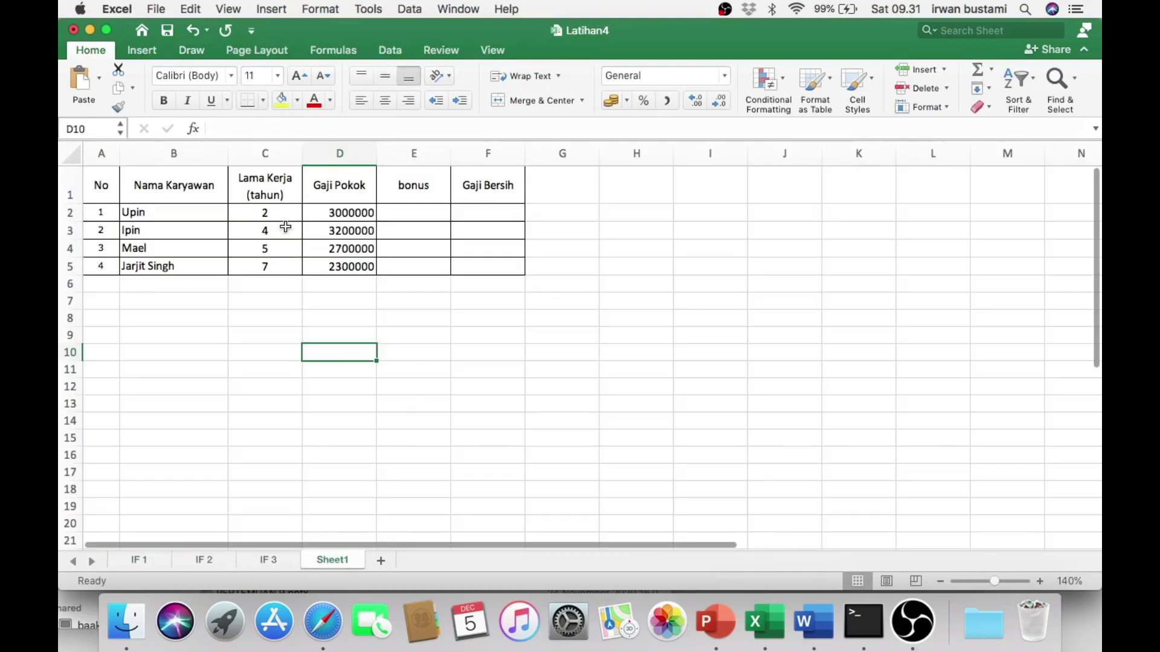
{"action": "left_click", "coordinate": [370, 211]}
{"action": "left_click", "coordinate": [284, 216]}
{"action": "left_click", "coordinate": [350, 208]}
{"action": "left_click", "coordinate": [416, 212]}
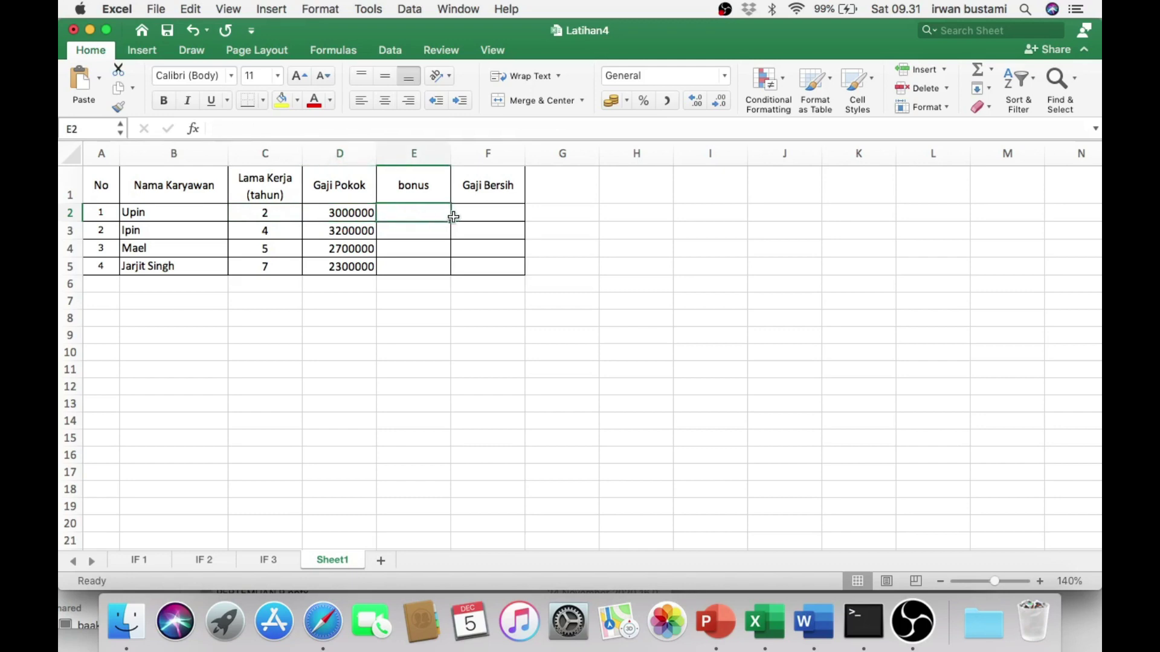
Check the bonus rule on the PowerPoint slide, return to Excel and enter =IF(C2>=5;500000;125000) in E2 for the first employee
{"action": "left_click", "coordinate": [716, 622]}
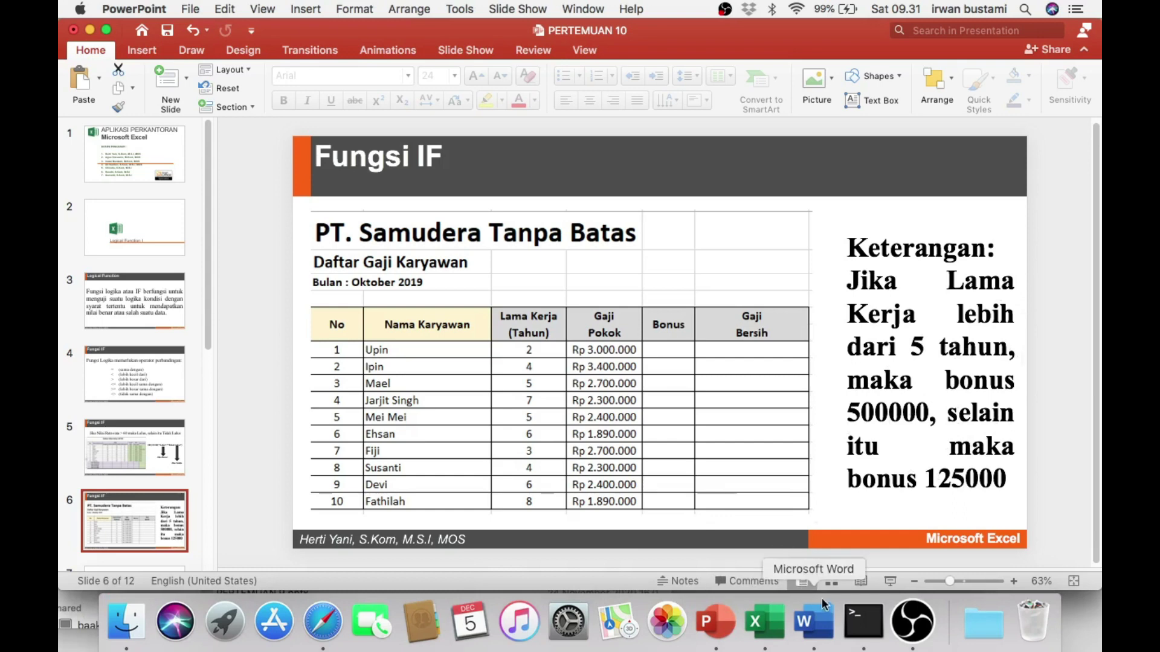
{"action": "left_click", "coordinate": [764, 639]}
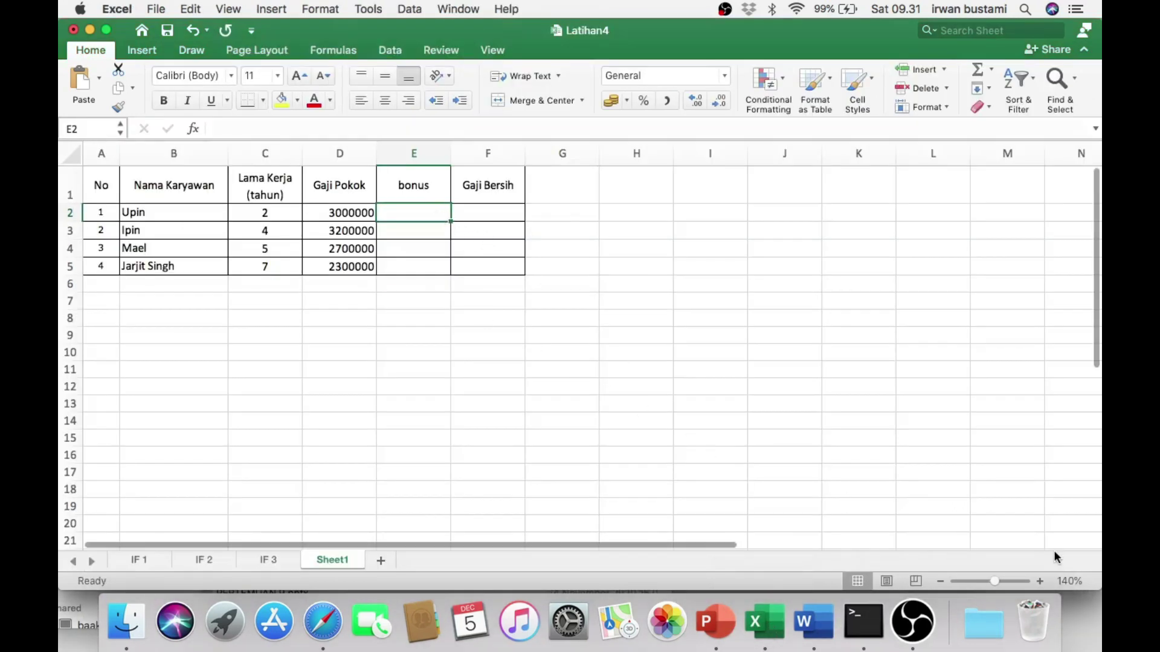
{"action": "type", "text": "="}
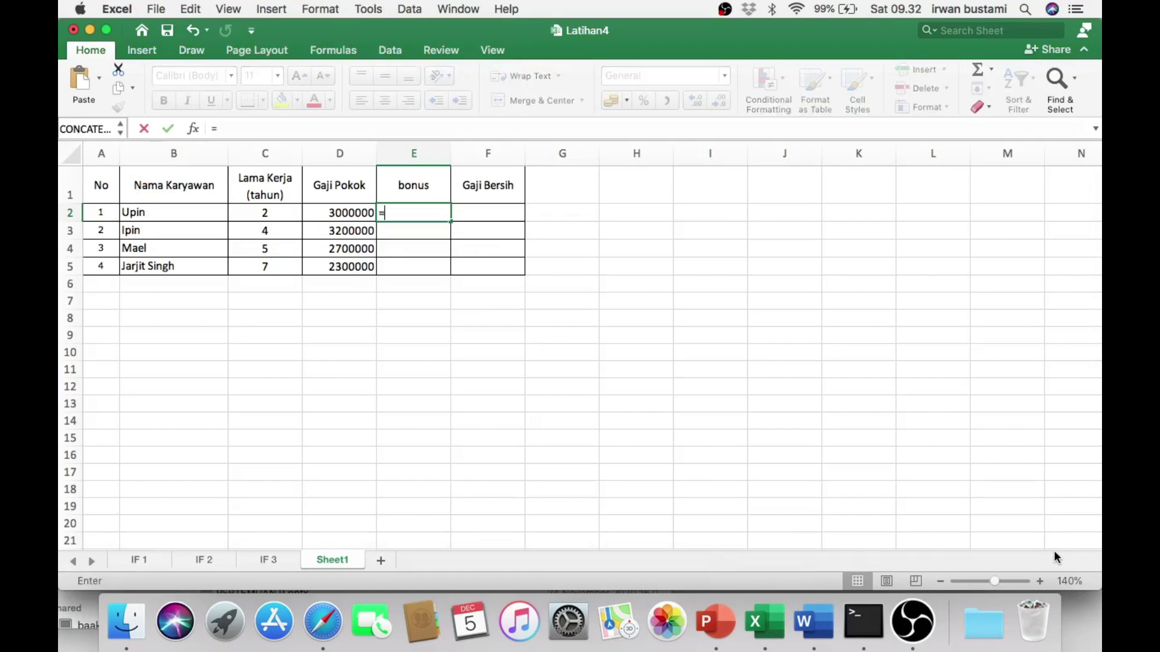
{"action": "type", "text": "if("}
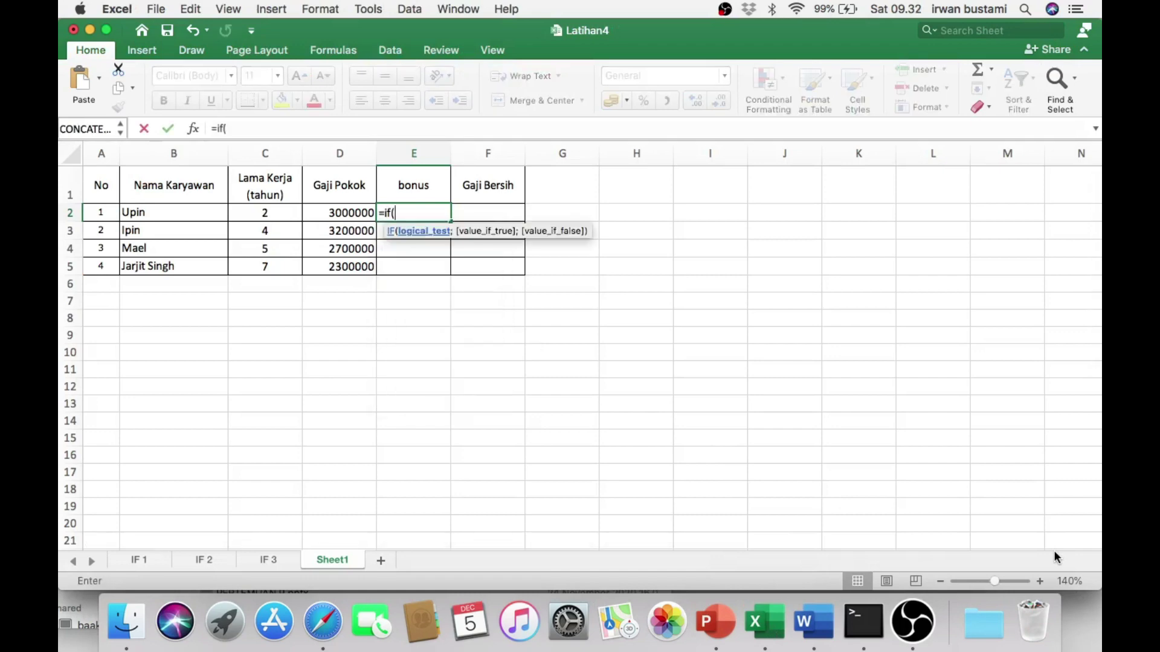
{"action": "left_click", "coordinate": [269, 210]}
{"action": "type", "text": ">"}
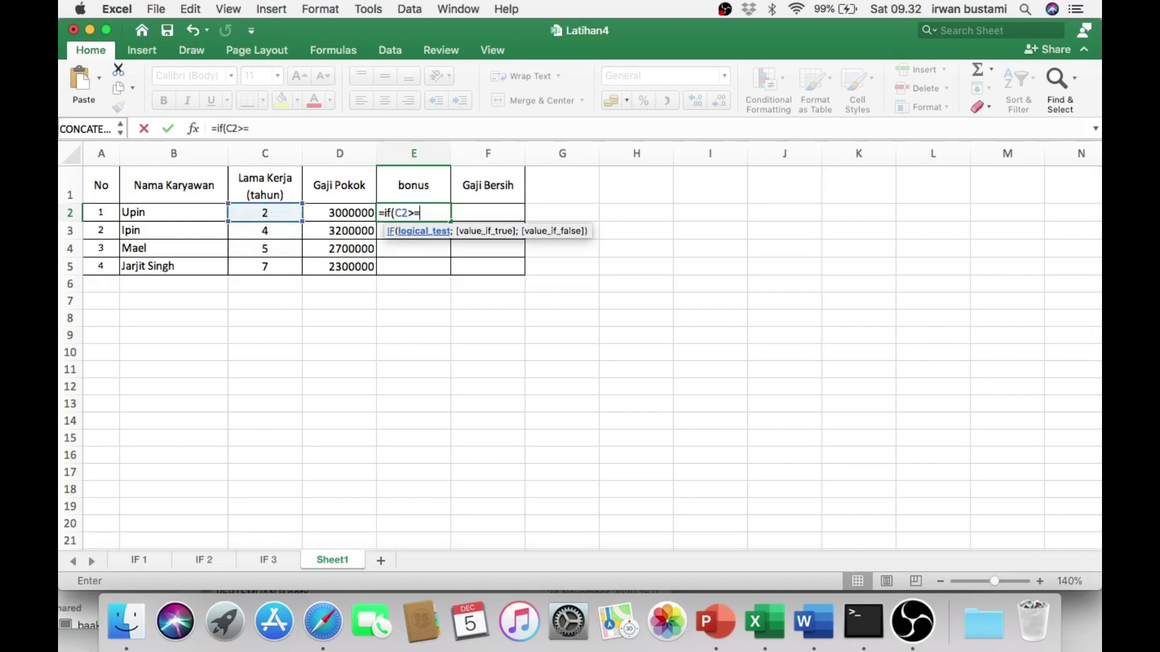
{"action": "type", "text": "=5;"}
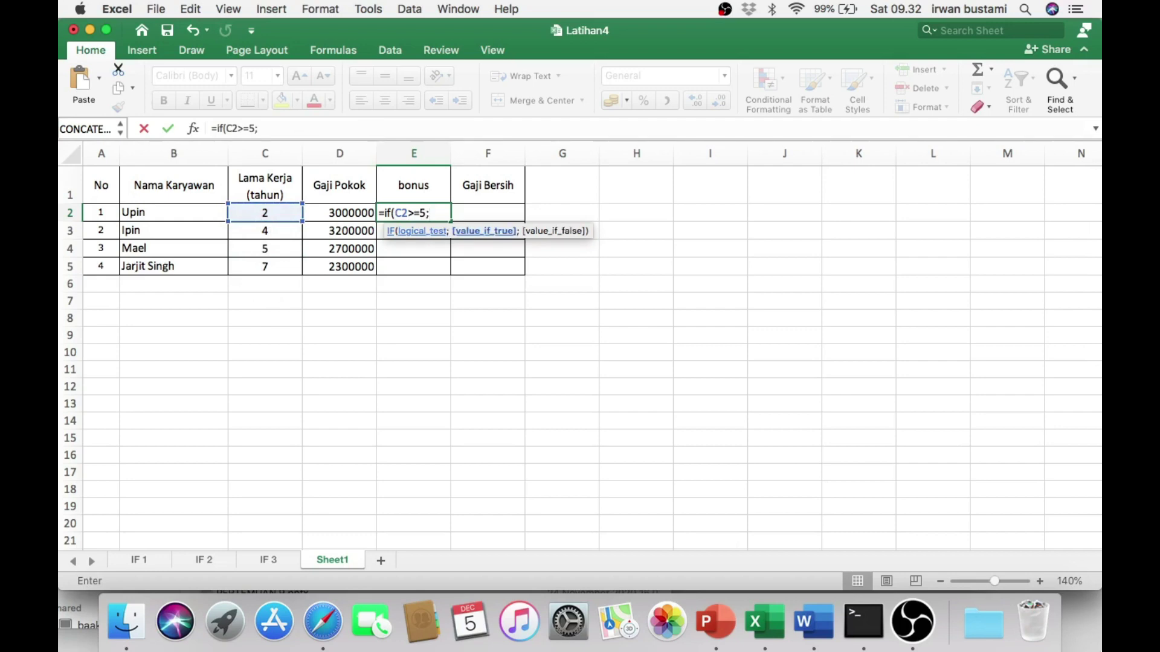
{"action": "type", "text": "500000;12"}
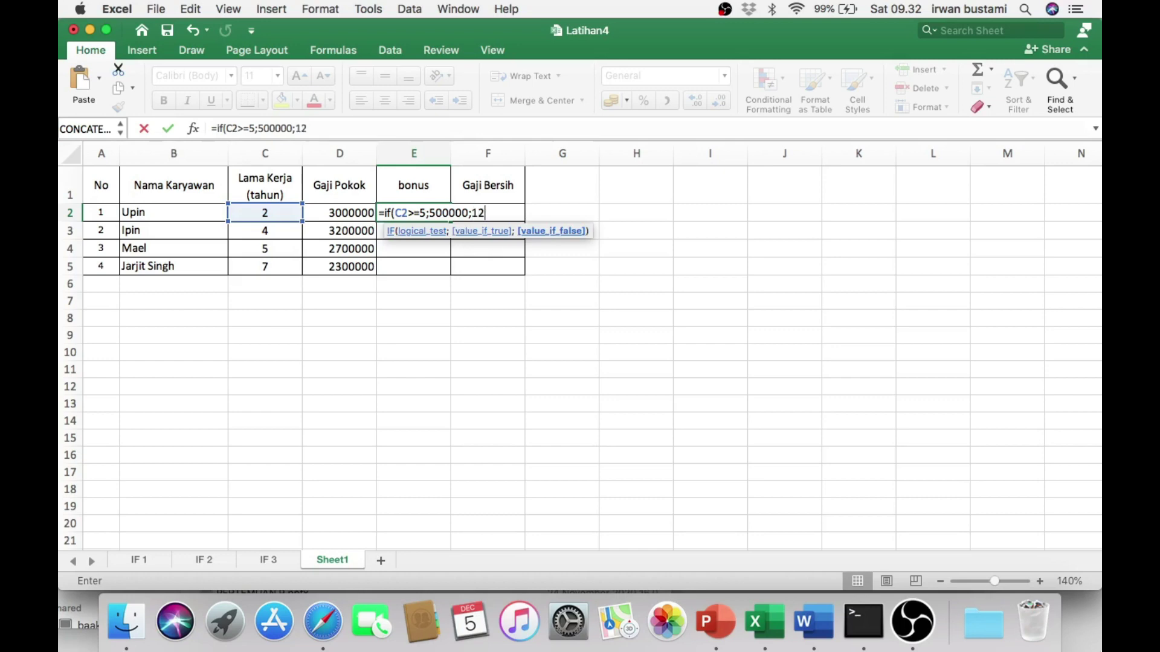
{"action": "type", "text": "5000)"}
{"action": "key", "text": "Return"}
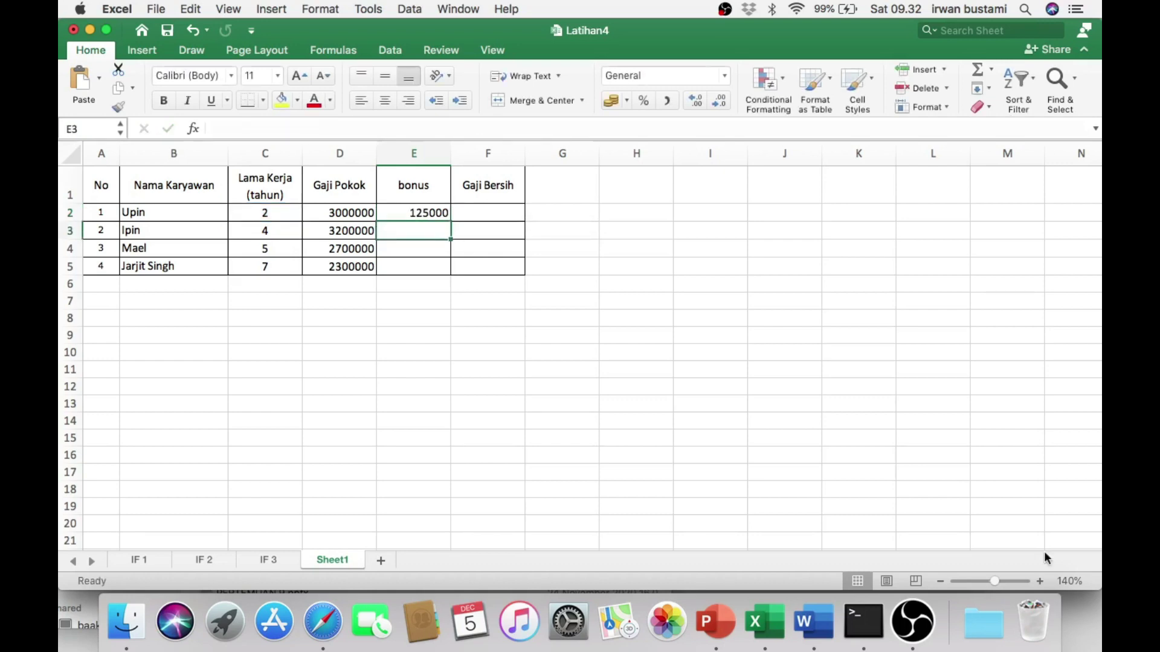
Fill the bonus formula from E2 down through E5 and check the last two employees' bonuses against their years of service
{"action": "left_click", "coordinate": [439, 211]}
{"action": "left_click_drag", "start_coordinate": [450, 222], "coordinate": [445, 275]}
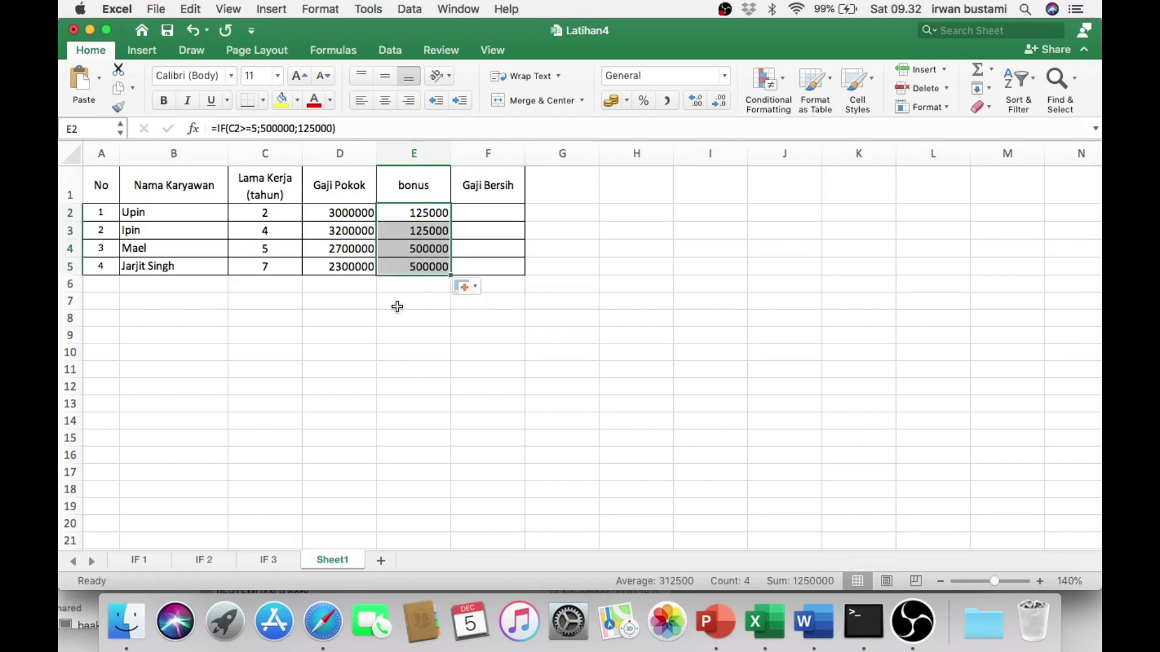
{"action": "left_click", "coordinate": [362, 249]}
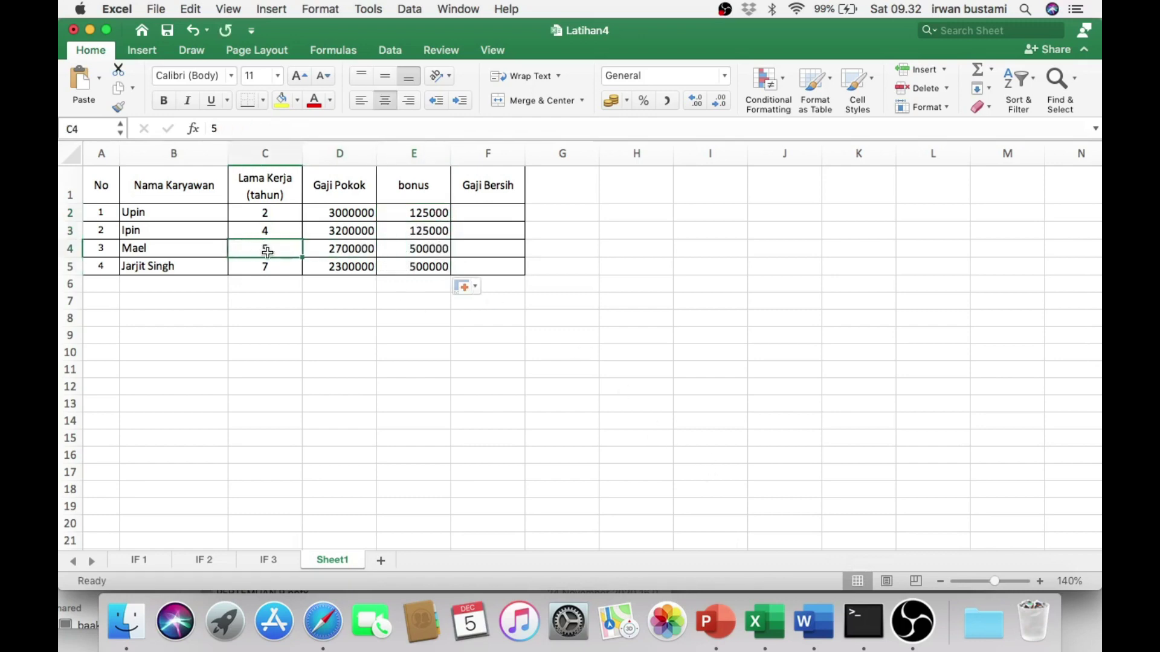
{"action": "left_click_drag", "start_coordinate": [419, 248], "coordinate": [421, 267]}
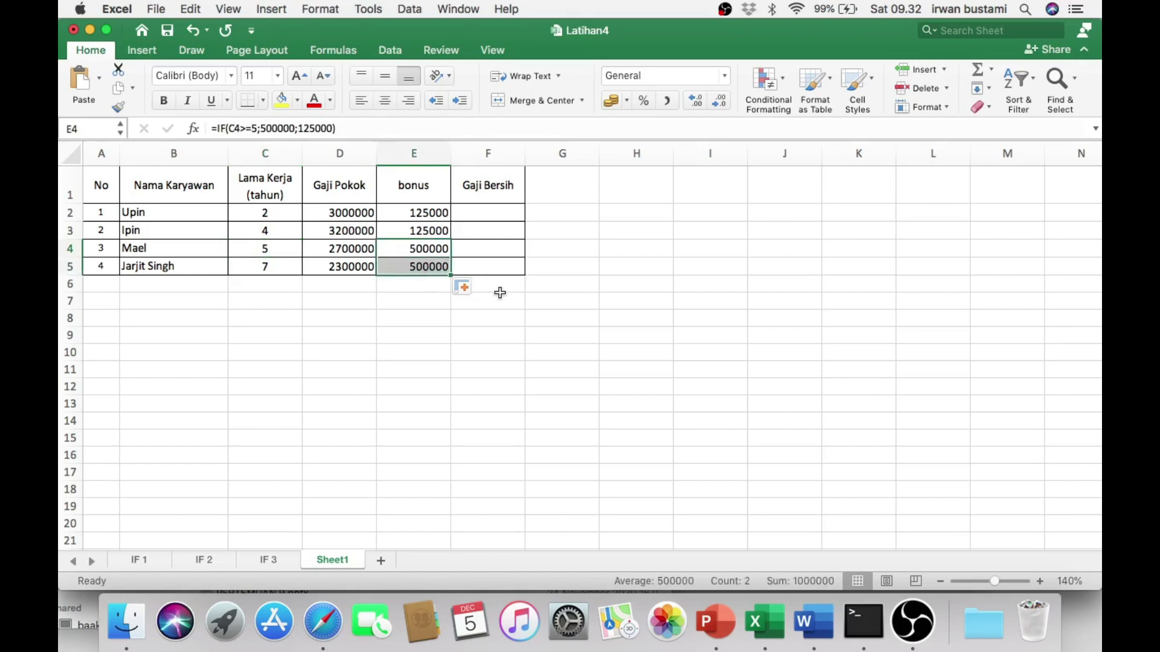
{"action": "left_click", "coordinate": [562, 290]}
Enter =SUM(D2+E2) in F2 to calculate the first employee's net salary from base salary and bonus
{"action": "left_click", "coordinate": [499, 217]}
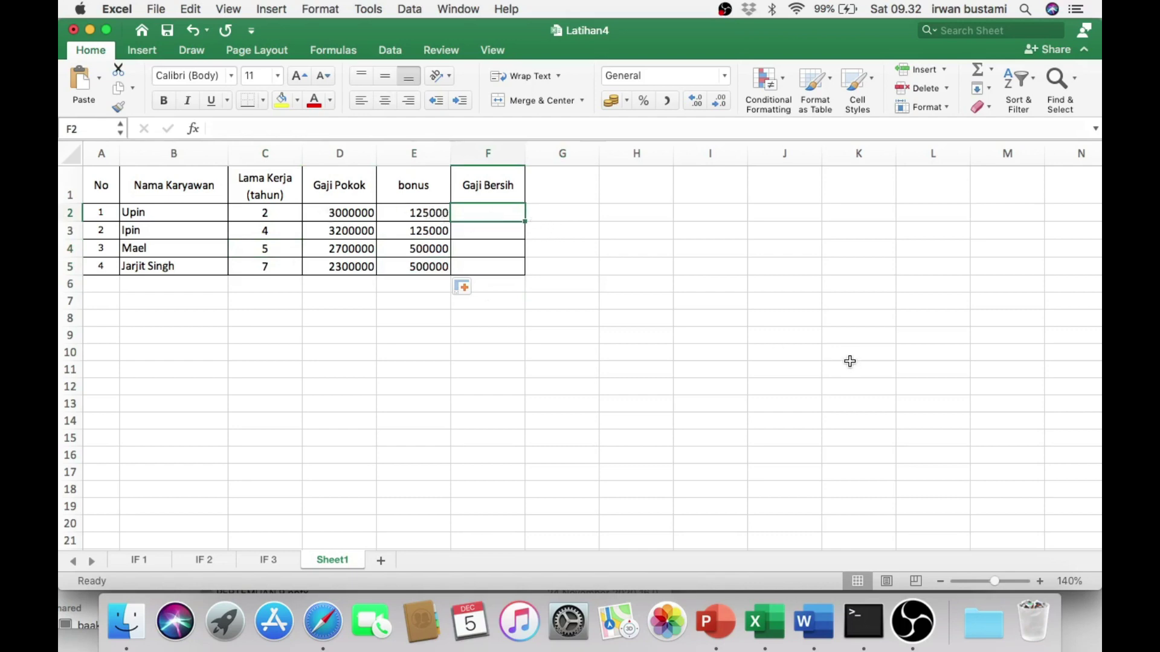
{"action": "type", "text": "="}
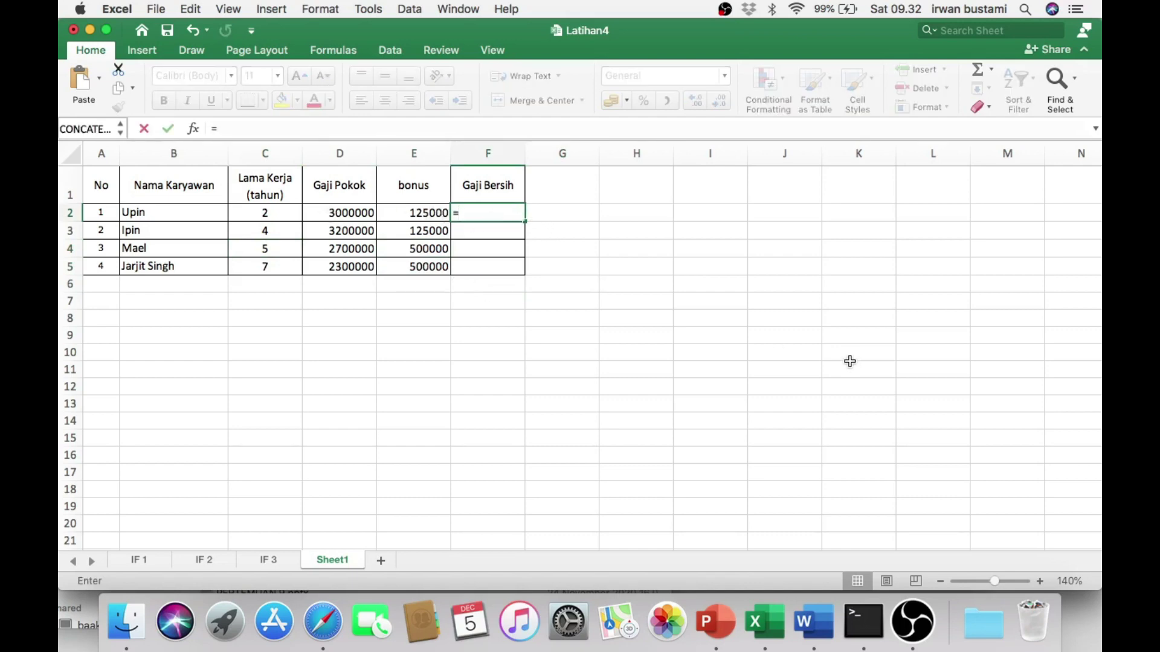
{"action": "type", "text": "su"}
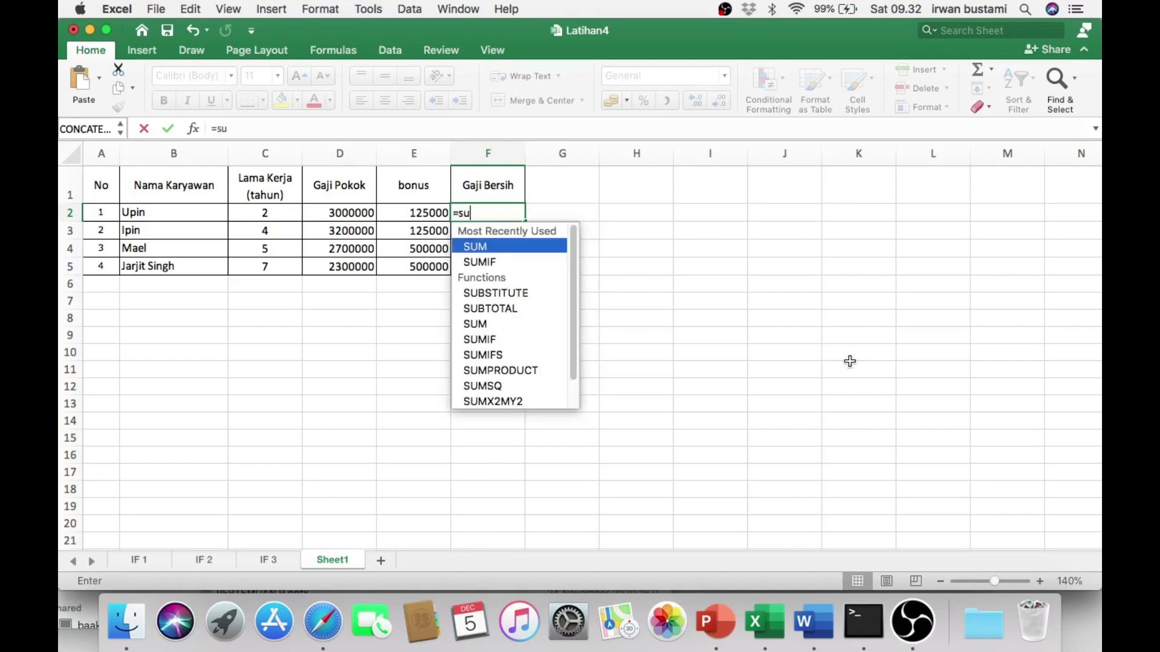
{"action": "type", "text": "m("}
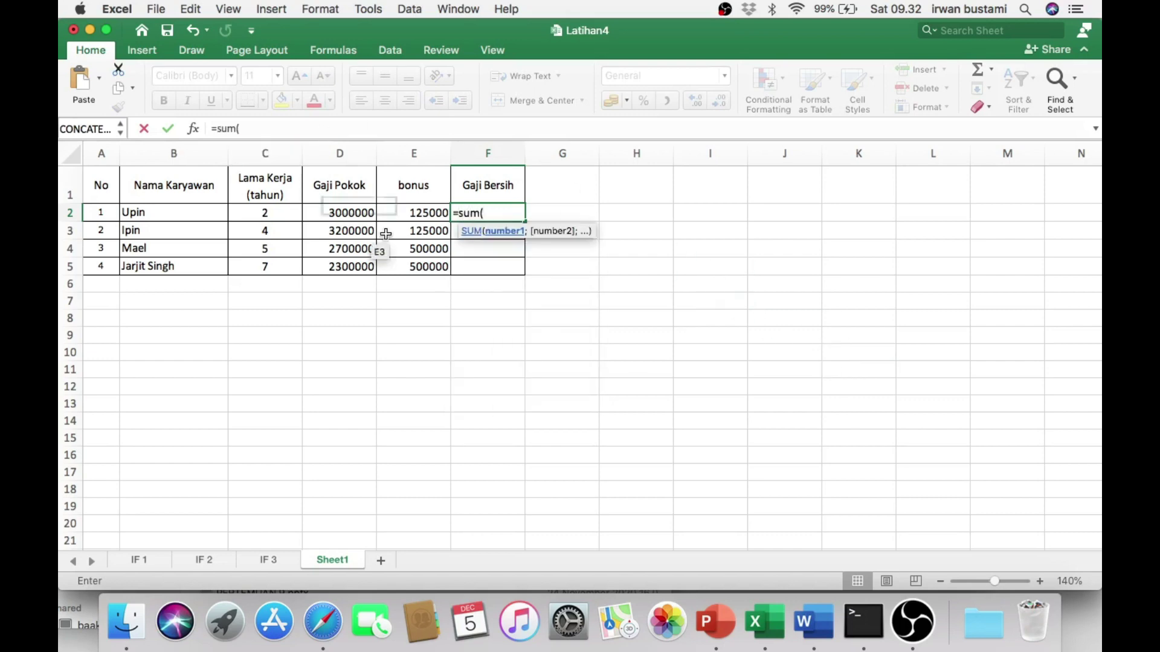
{"action": "left_click", "coordinate": [357, 214]}
{"action": "type", "text": "+"}
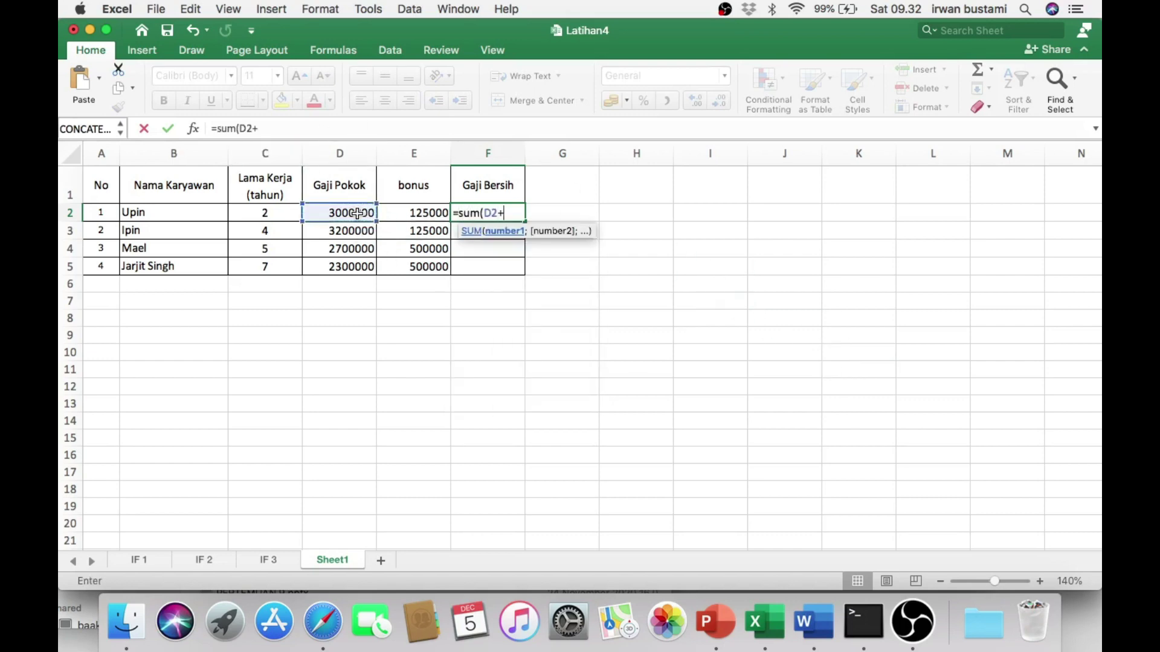
{"action": "left_click", "coordinate": [429, 212]}
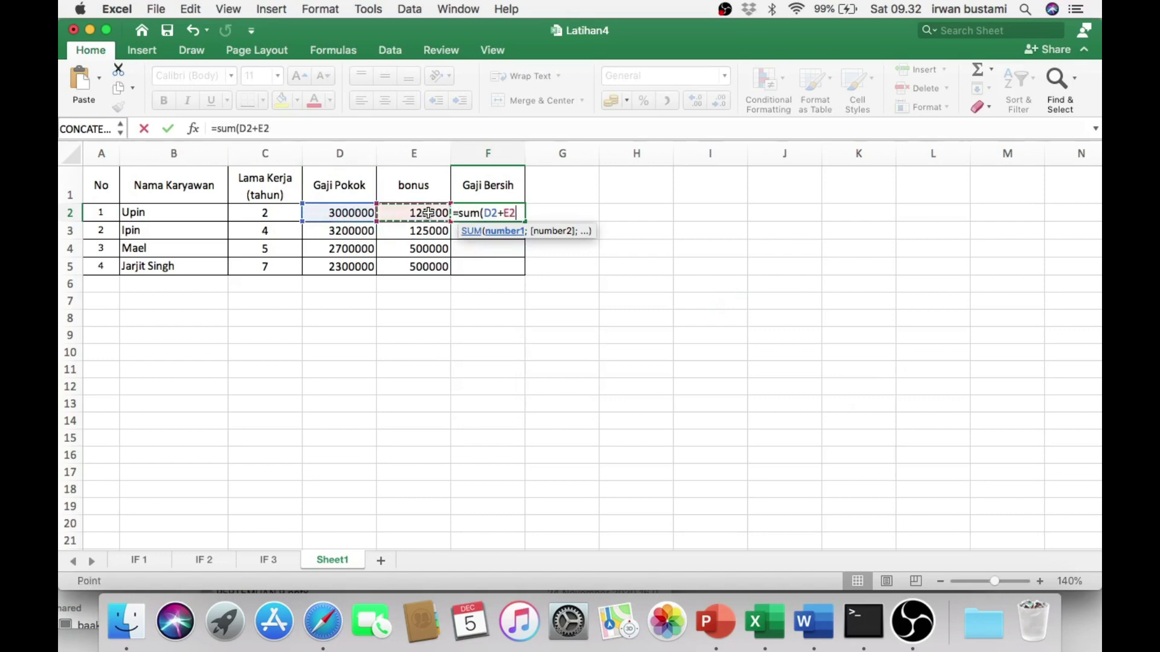
{"action": "type", "text": ")"}
{"action": "key", "text": "Return"}
Fill the net salary formula from F2 down through F5 for the remaining employees
{"action": "left_click", "coordinate": [483, 214]}
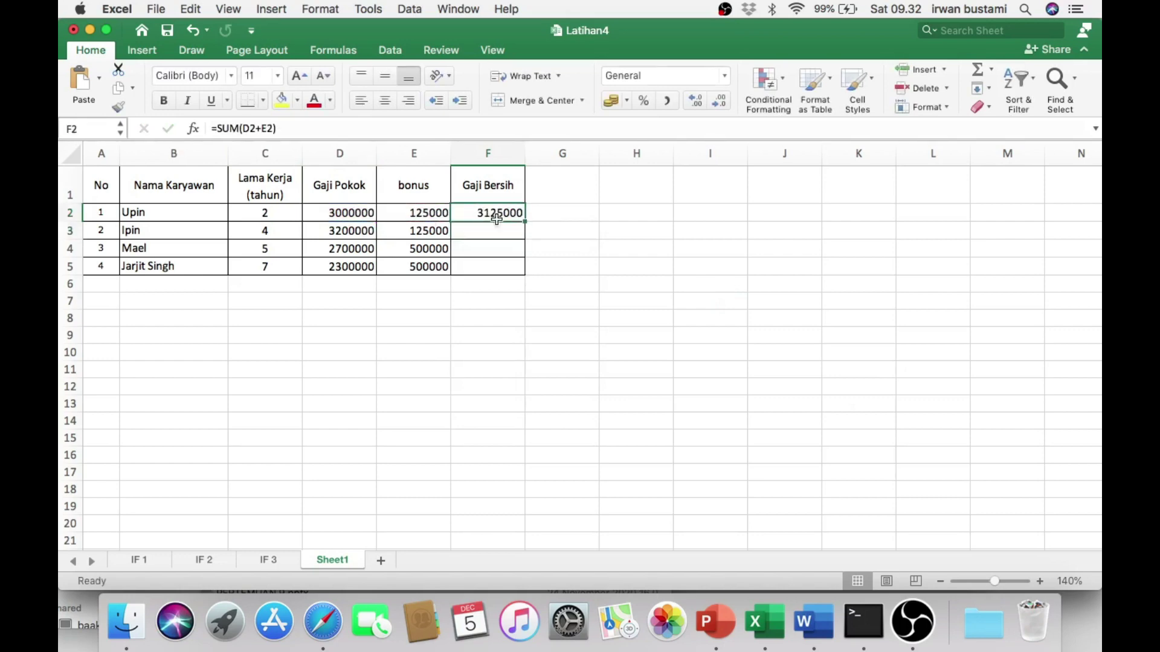
{"action": "left_click_drag", "start_coordinate": [525, 222], "coordinate": [523, 273]}
{"action": "left_click", "coordinate": [630, 281]}
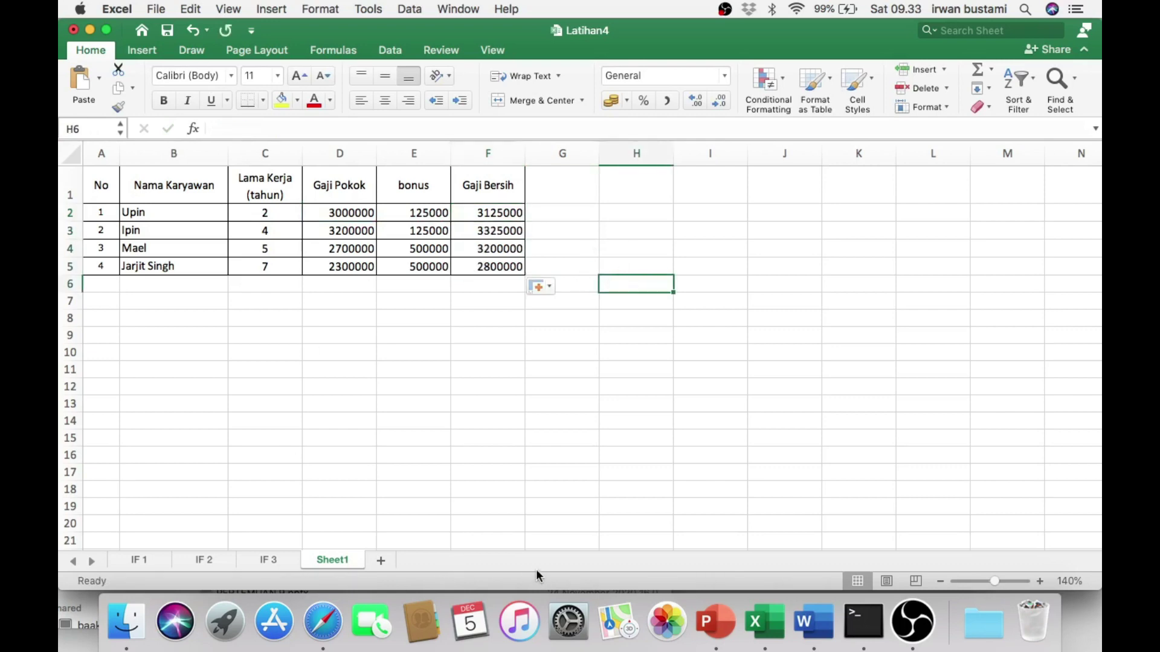
Switch to the PERTEMUAN 10 presentation in PowerPoint and show slide 8 about the compound IF function
{"action": "left_click", "coordinate": [715, 622]}
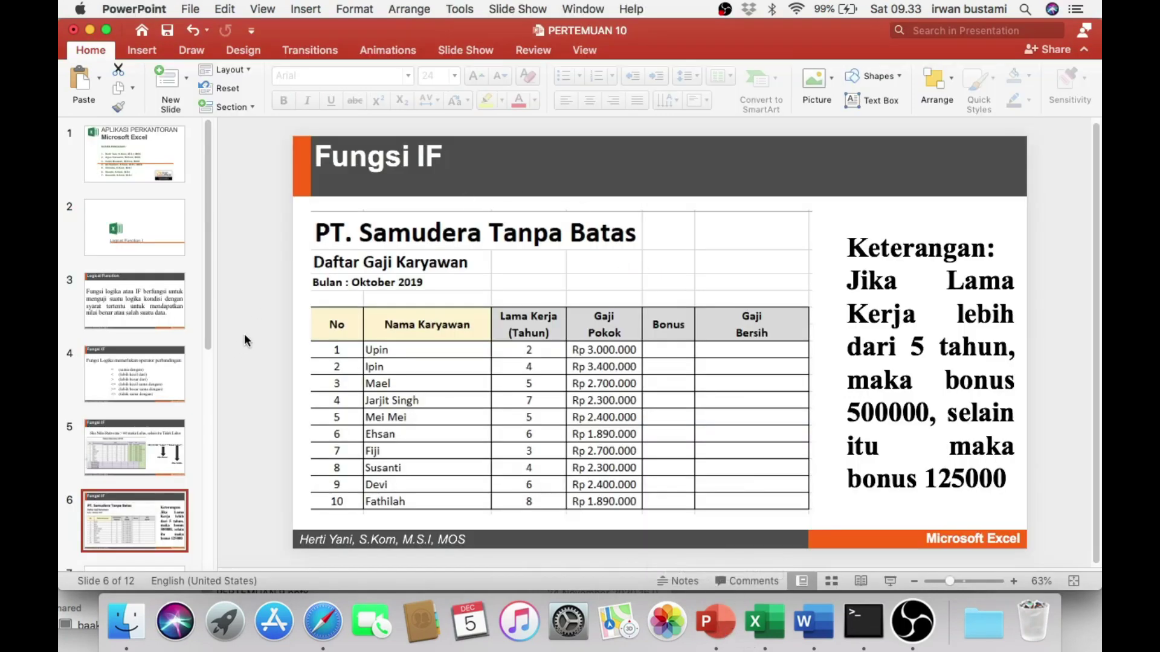
{"action": "key", "text": "Down"}
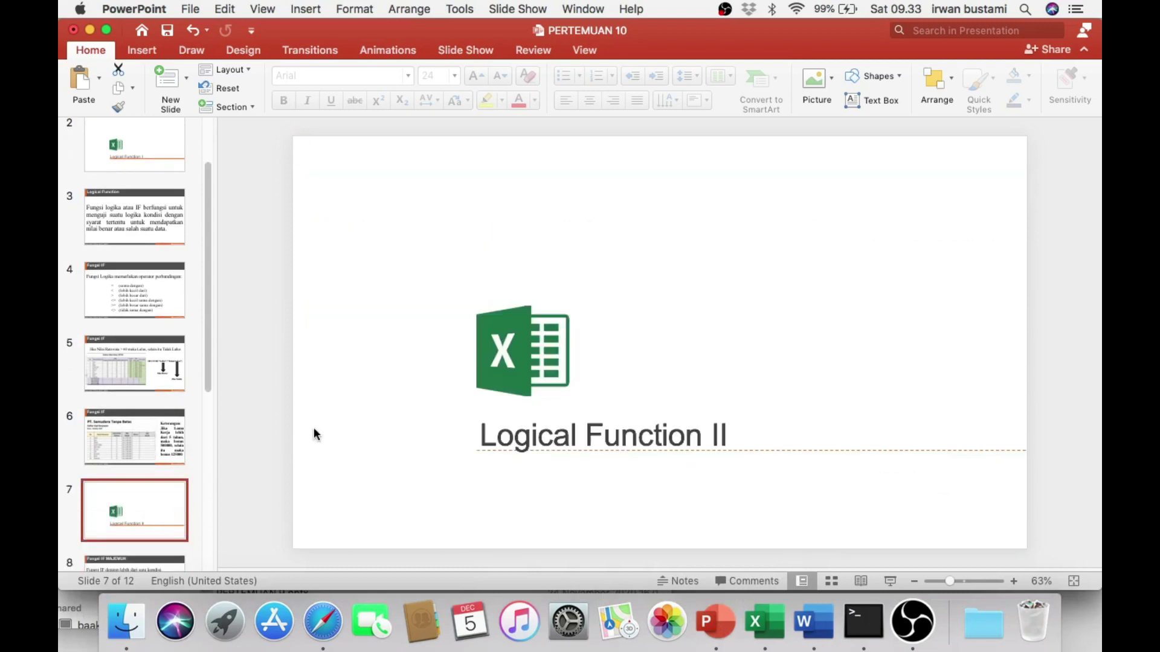
{"action": "key", "text": "Down"}
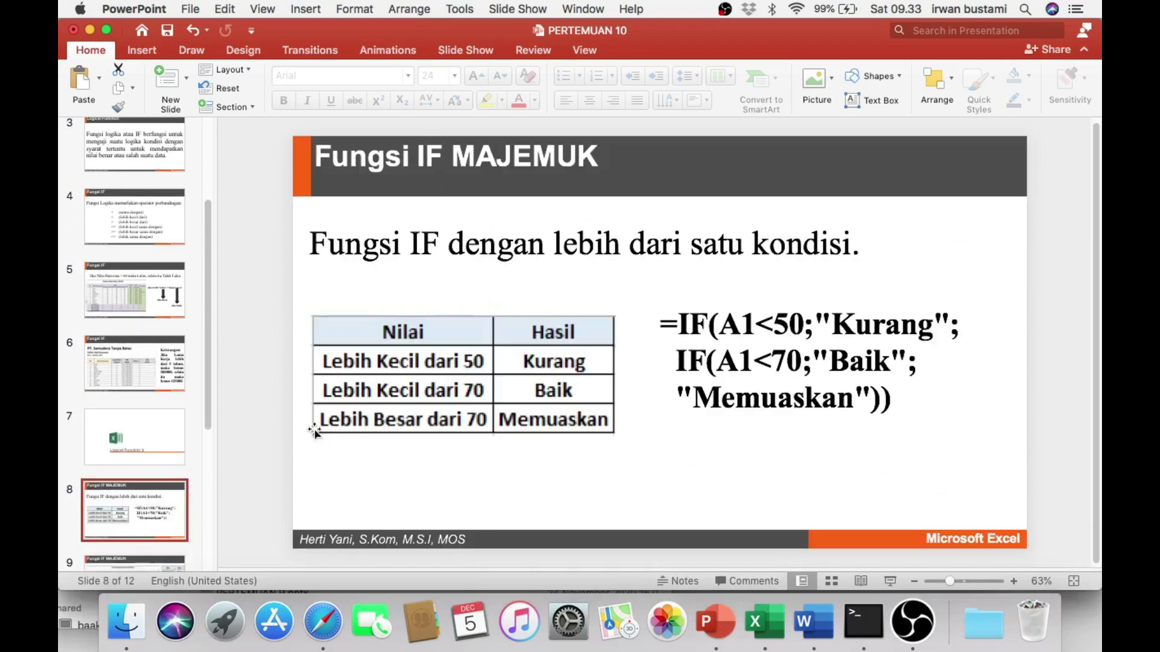